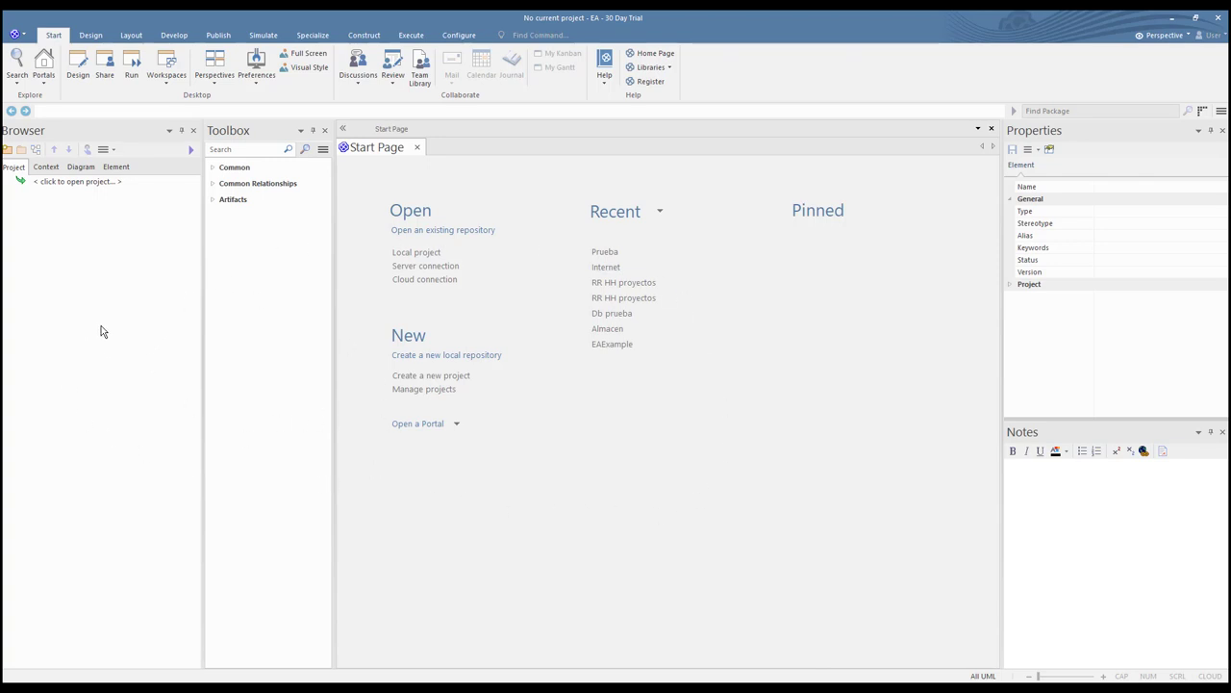
Create a new project file named LibreriaInternet in the Descargas folder.
click(16, 34)
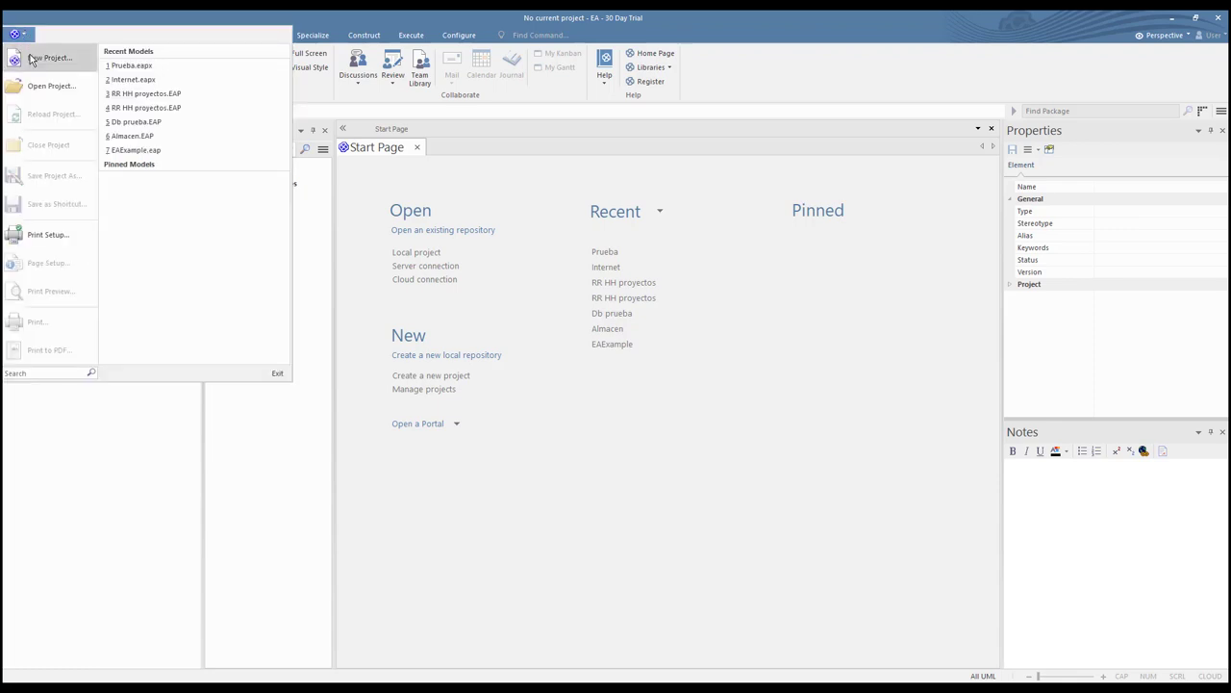
click(33, 57)
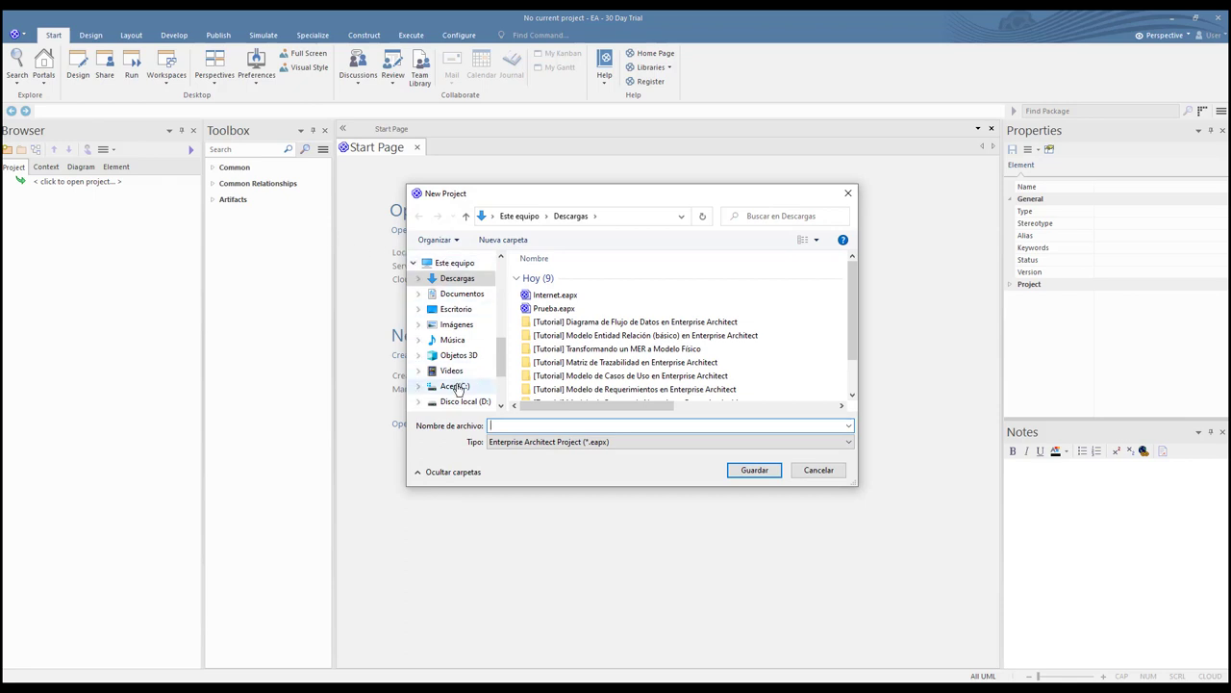
text(LibreriaInternet)
key(Return)
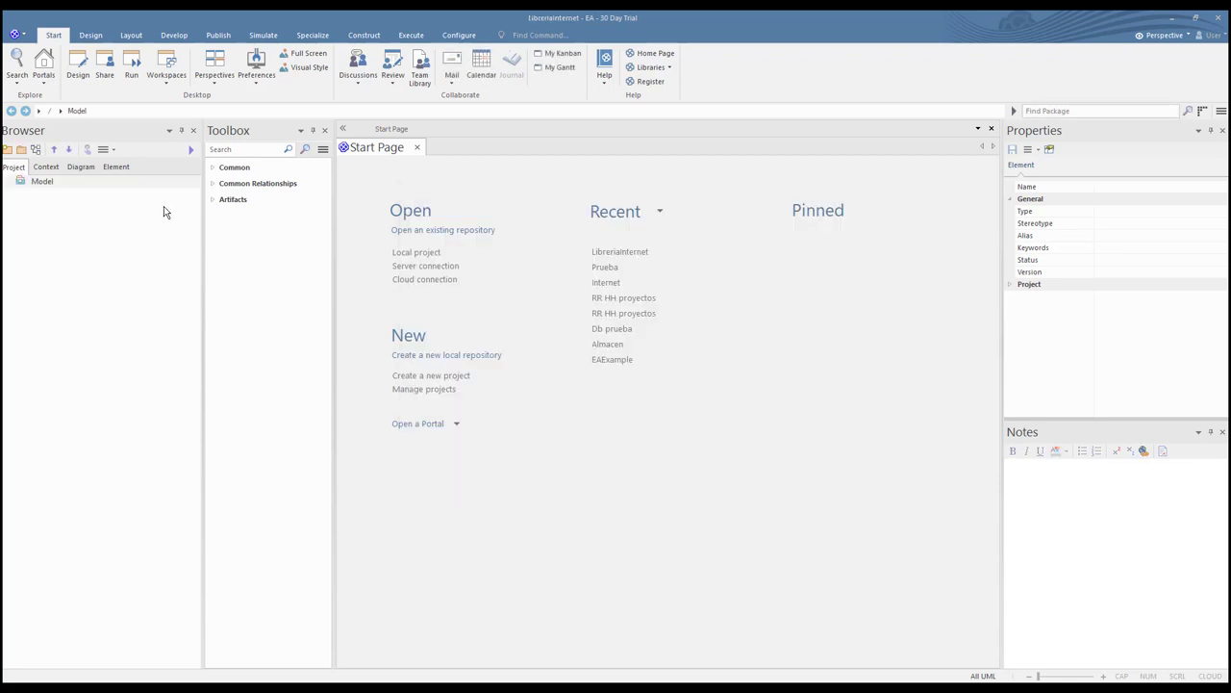
Add a package named LibreriaInternet under the Model root, with Package Only as its initial content.
click(43, 184)
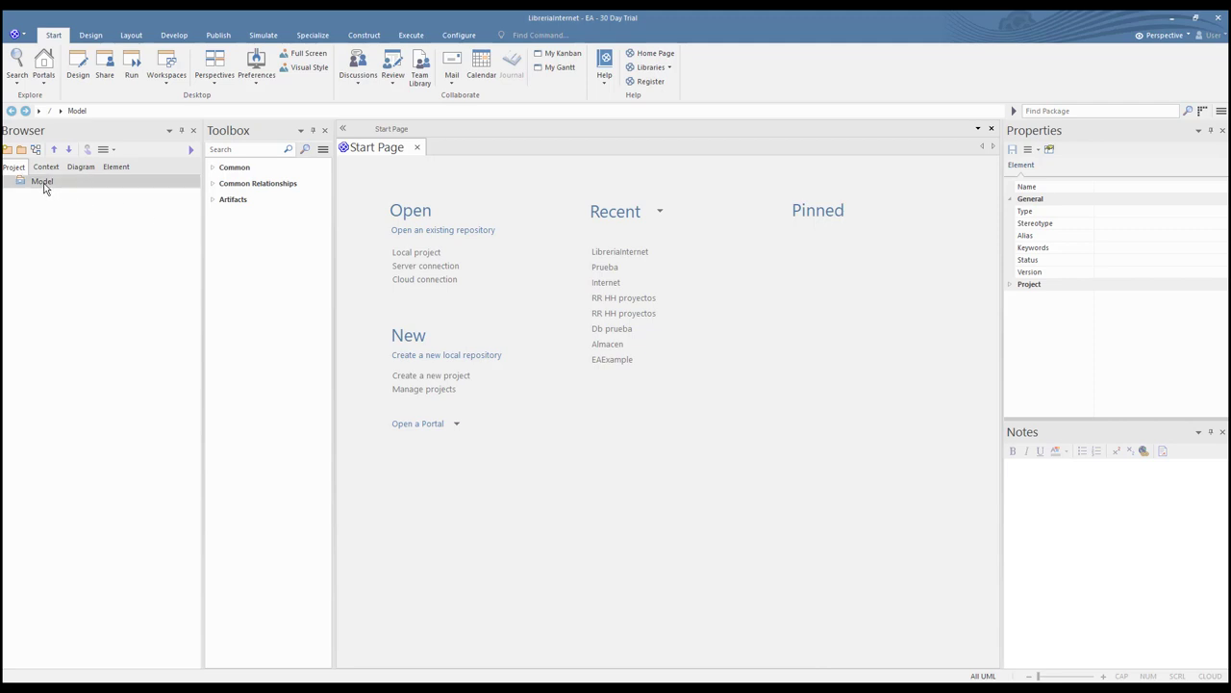
click(21, 151)
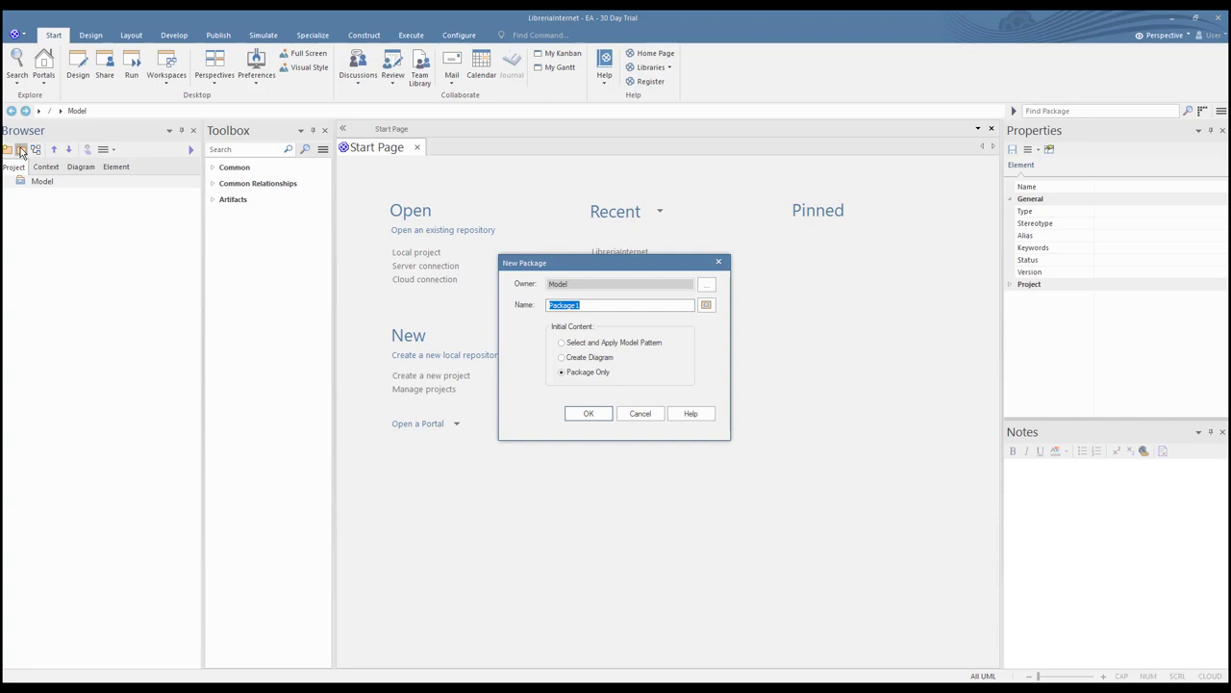
text(LibreriaInternet)
click(589, 414)
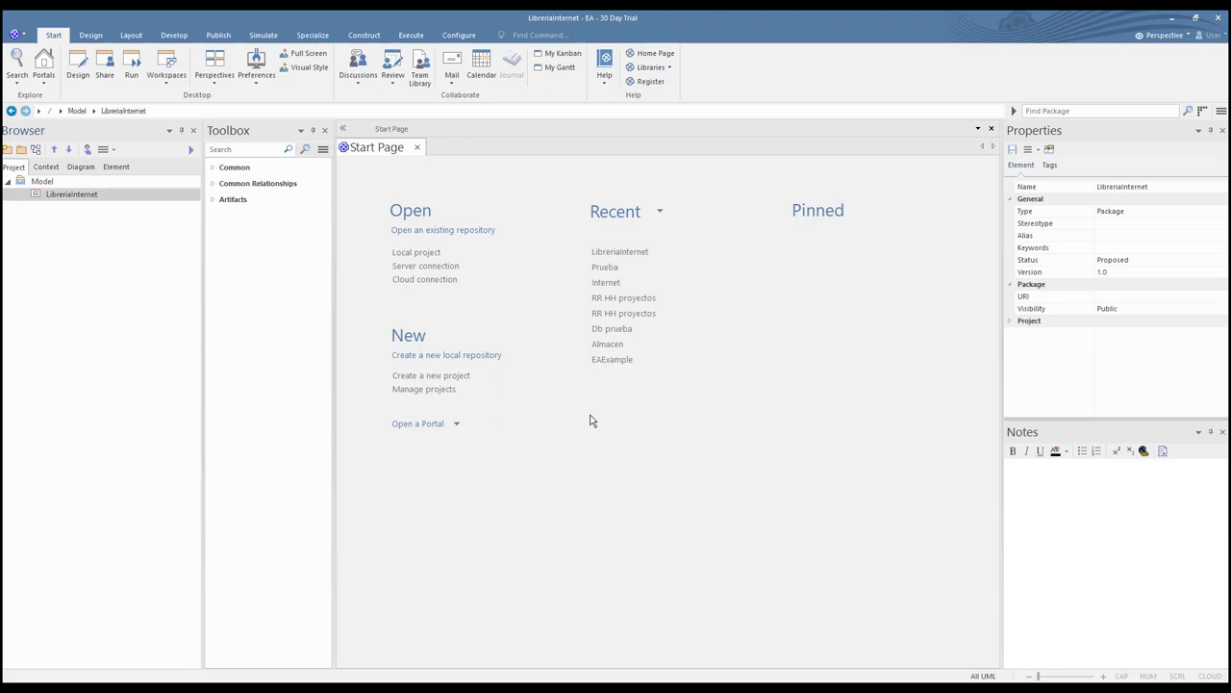
Add a UML Structural diagram of type Package named LibreriaInternet to the LibreriaInternet package.
right_click(81, 195)
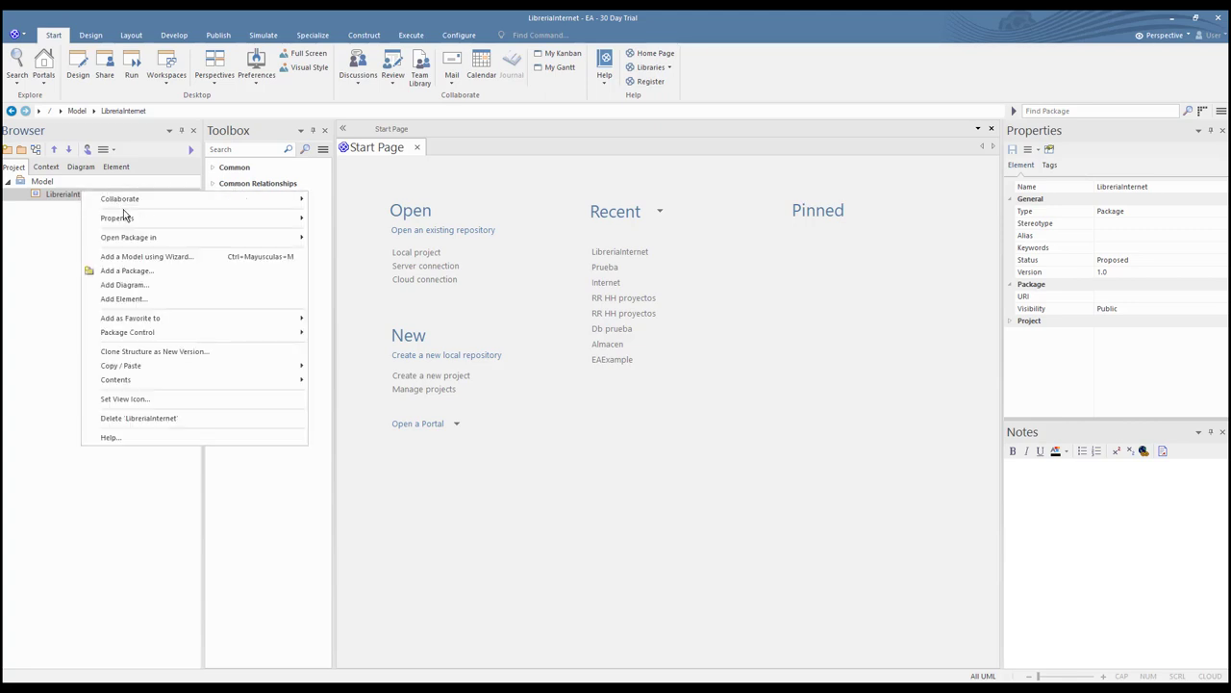
click(159, 291)
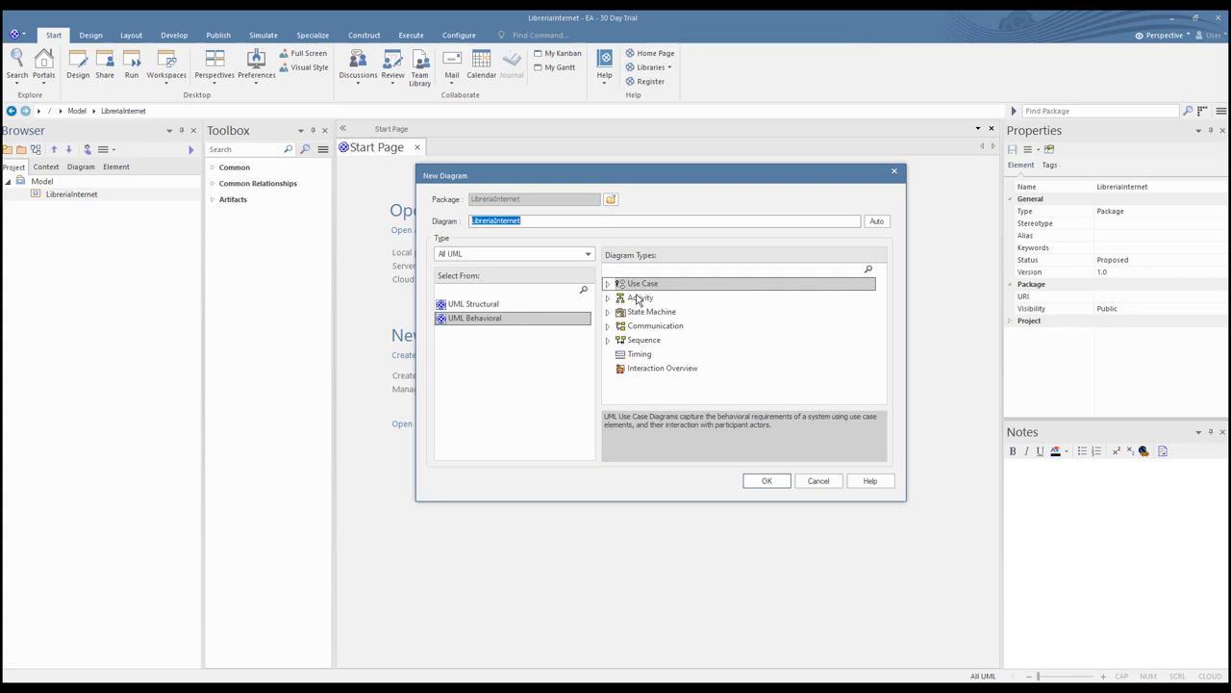
click(515, 304)
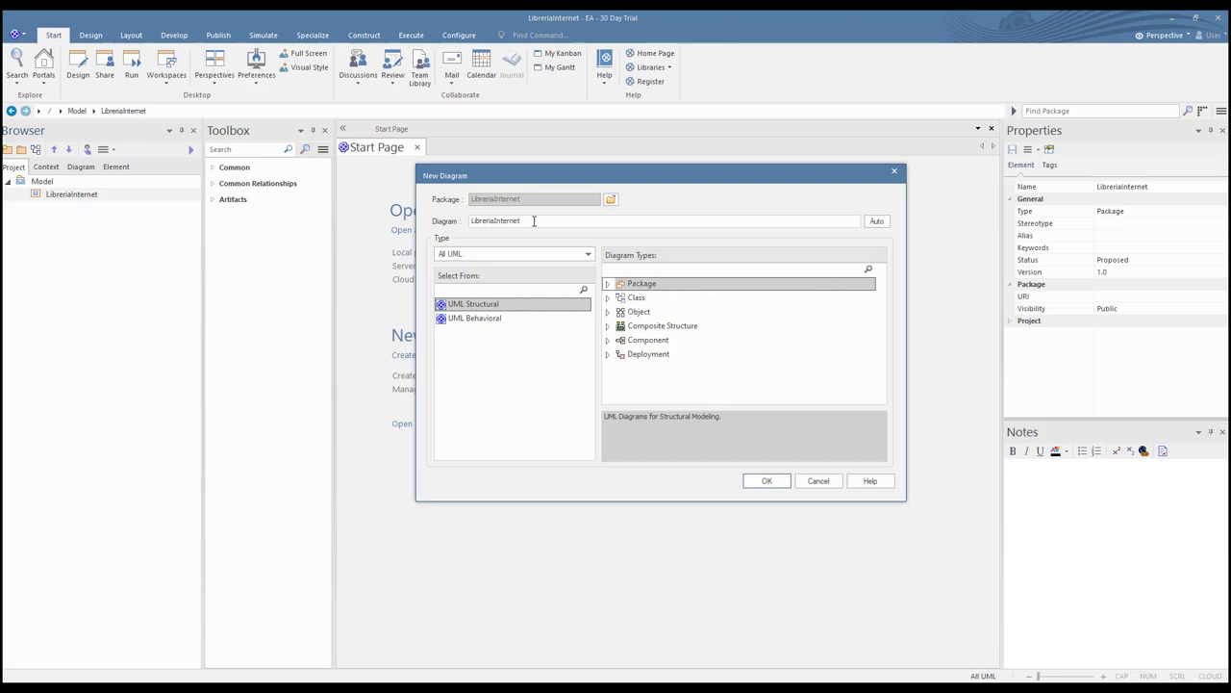
click(767, 481)
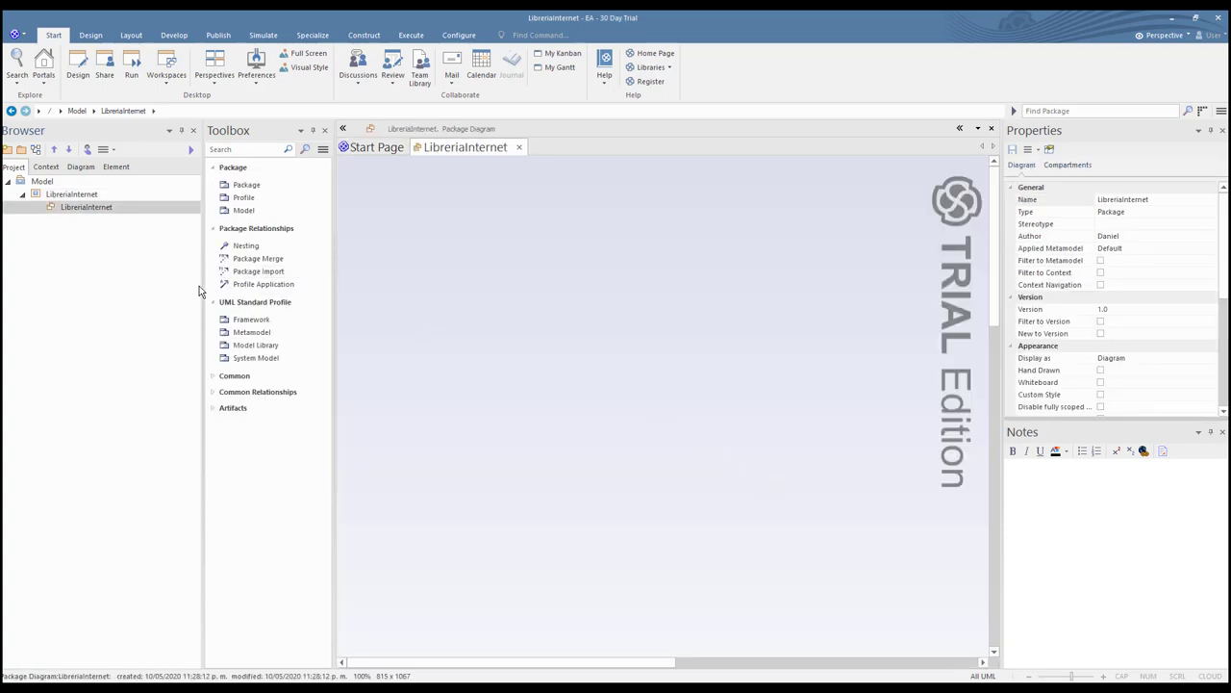
Add a package named Administración to the package diagram and position it near the diagram's upper-left corner.
click(240, 185)
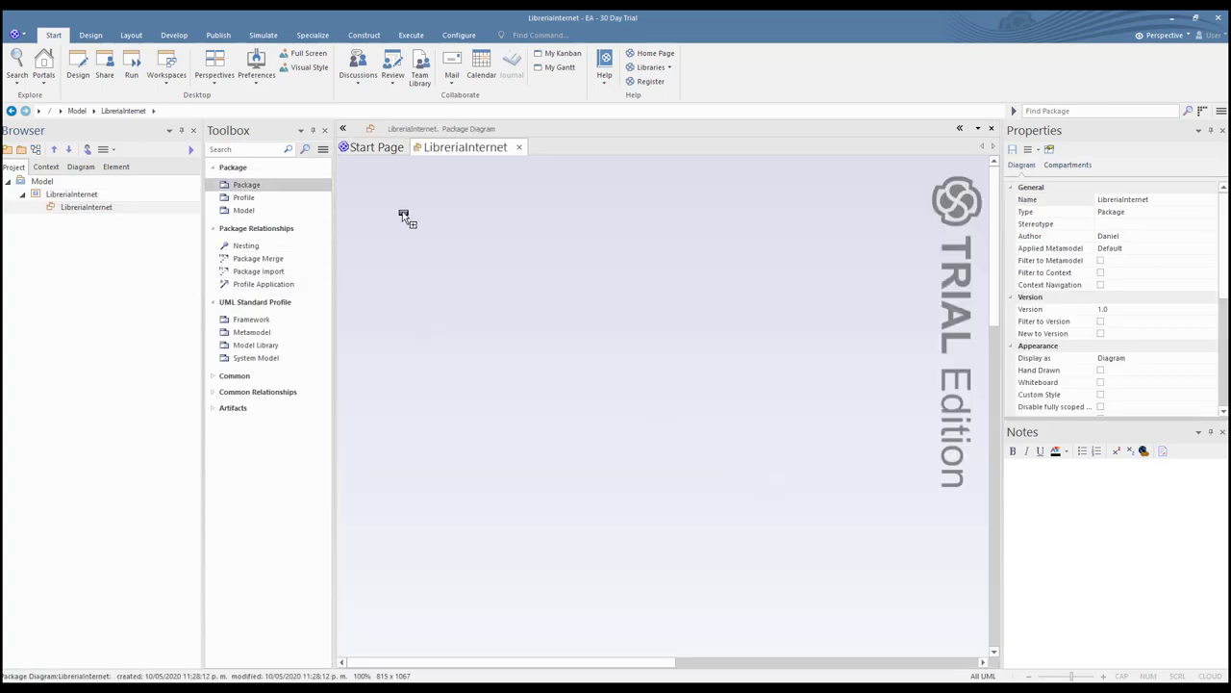
click(404, 207)
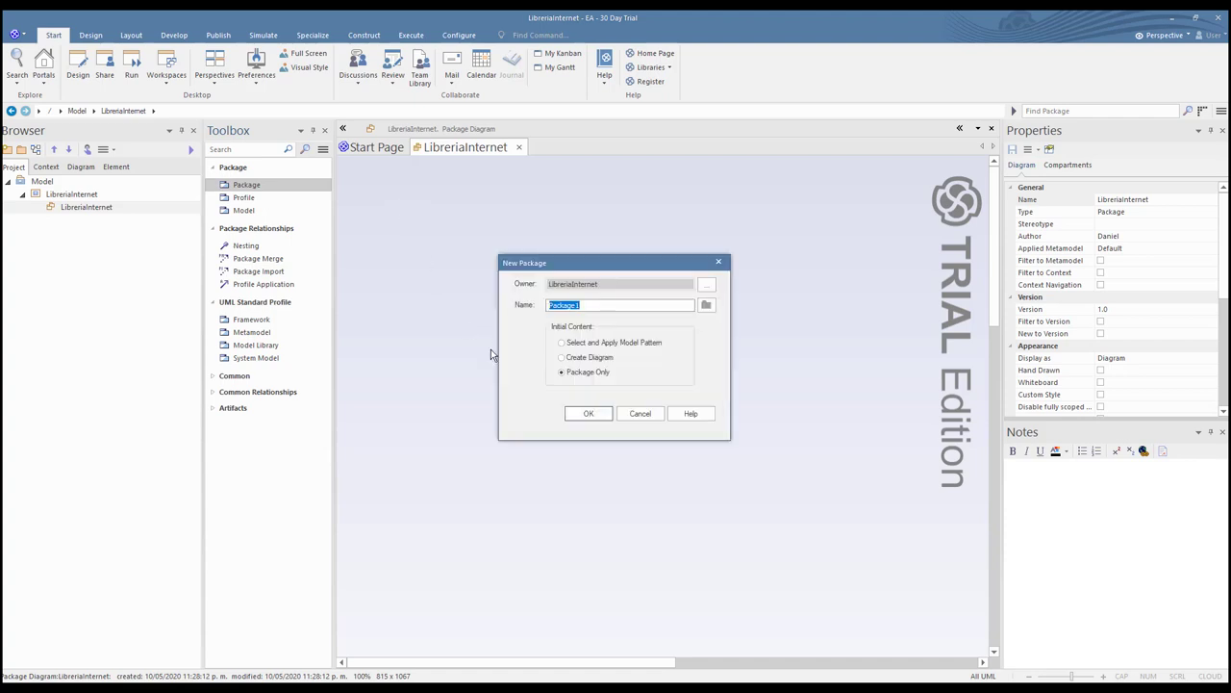
text(Administración)
click(590, 414)
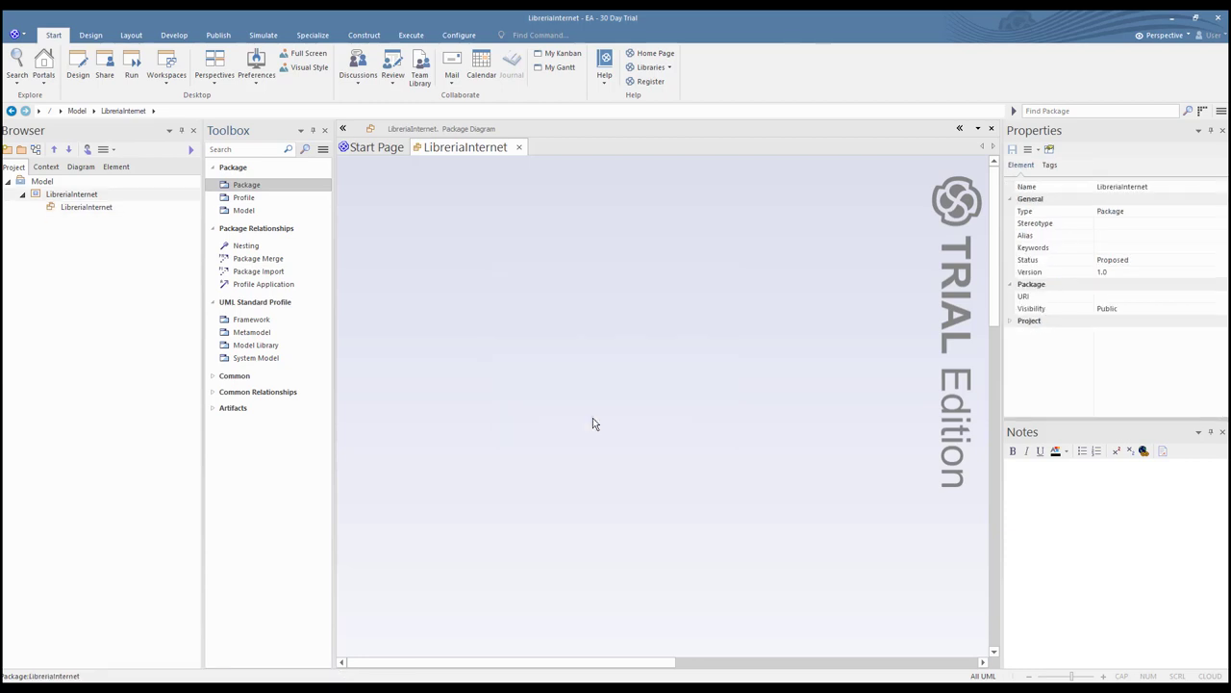
drag(462, 267, 408, 252)
click(553, 288)
click(428, 258)
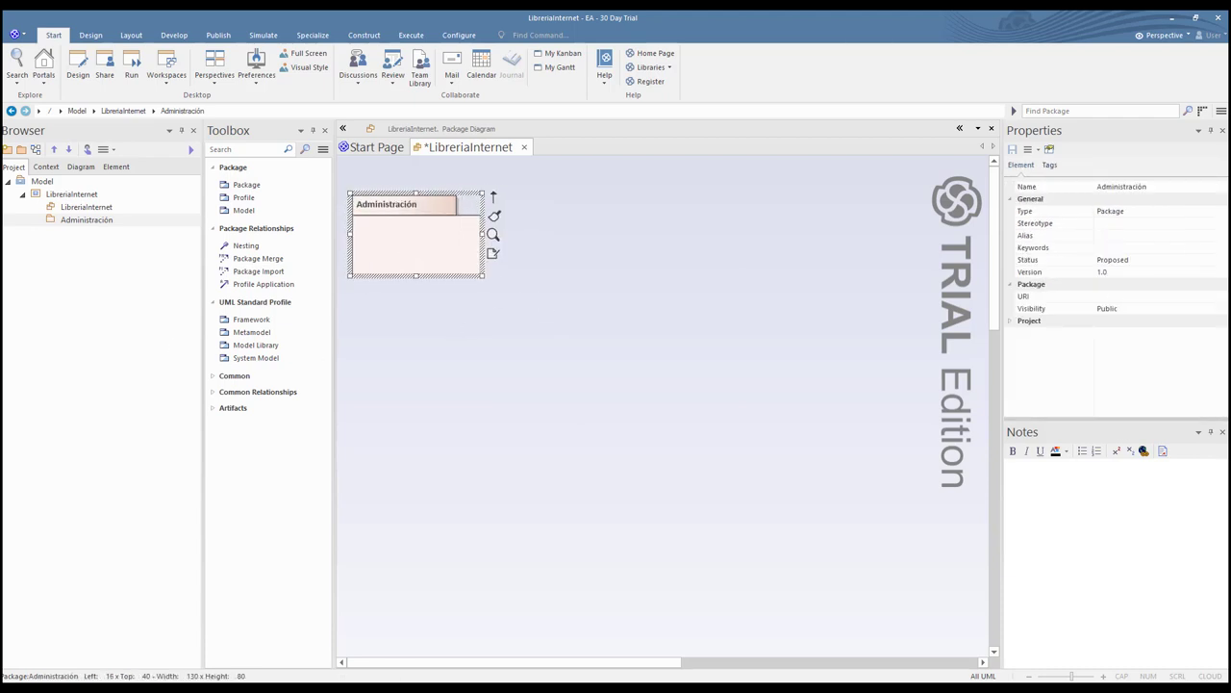
Add a package named General to the diagram and align it just to the right of Administración.
click(246, 184)
click(550, 211)
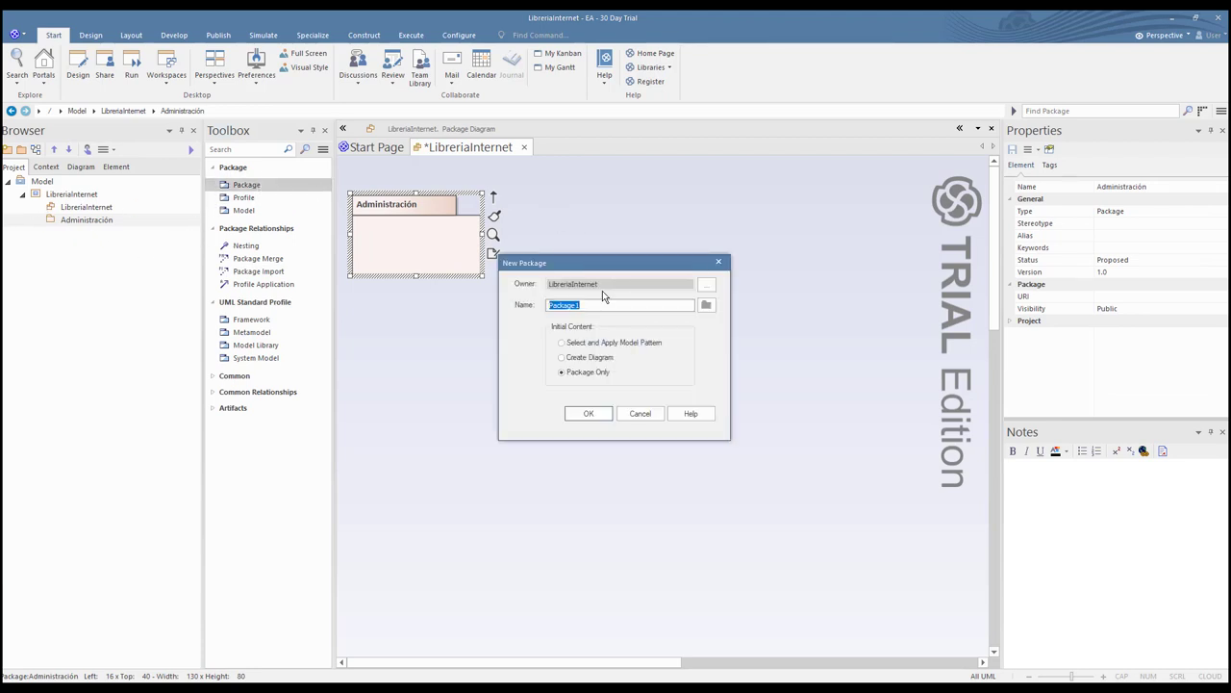
text(General)
click(594, 418)
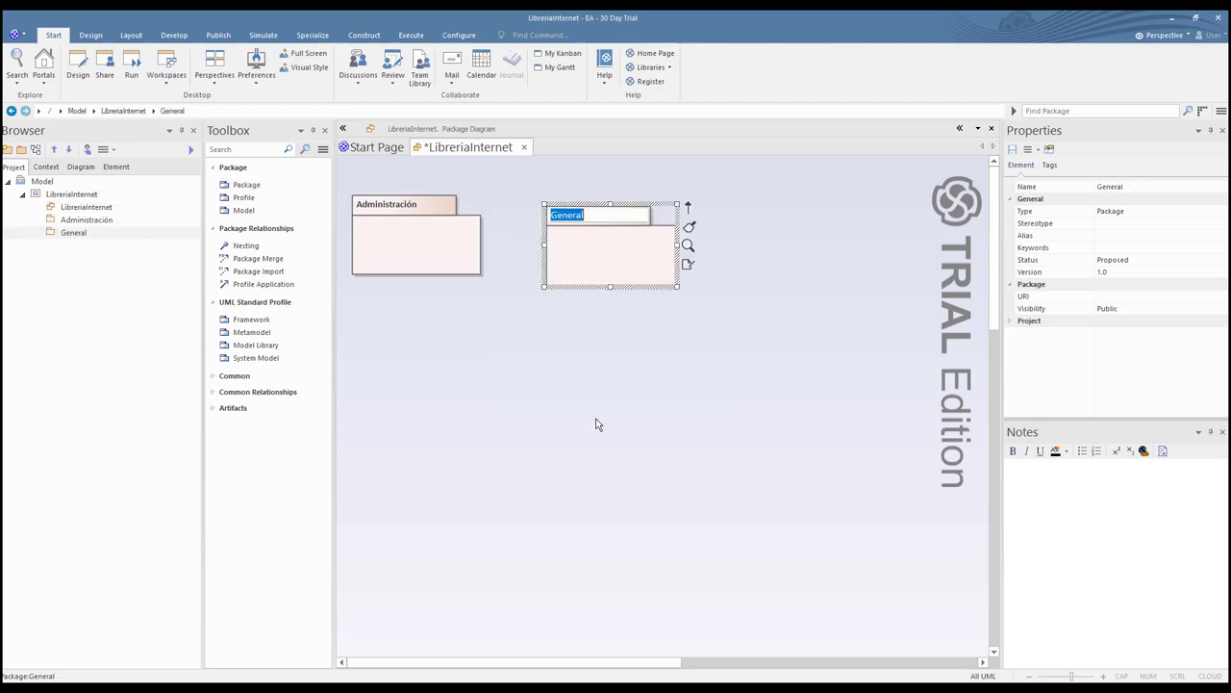
click(621, 296)
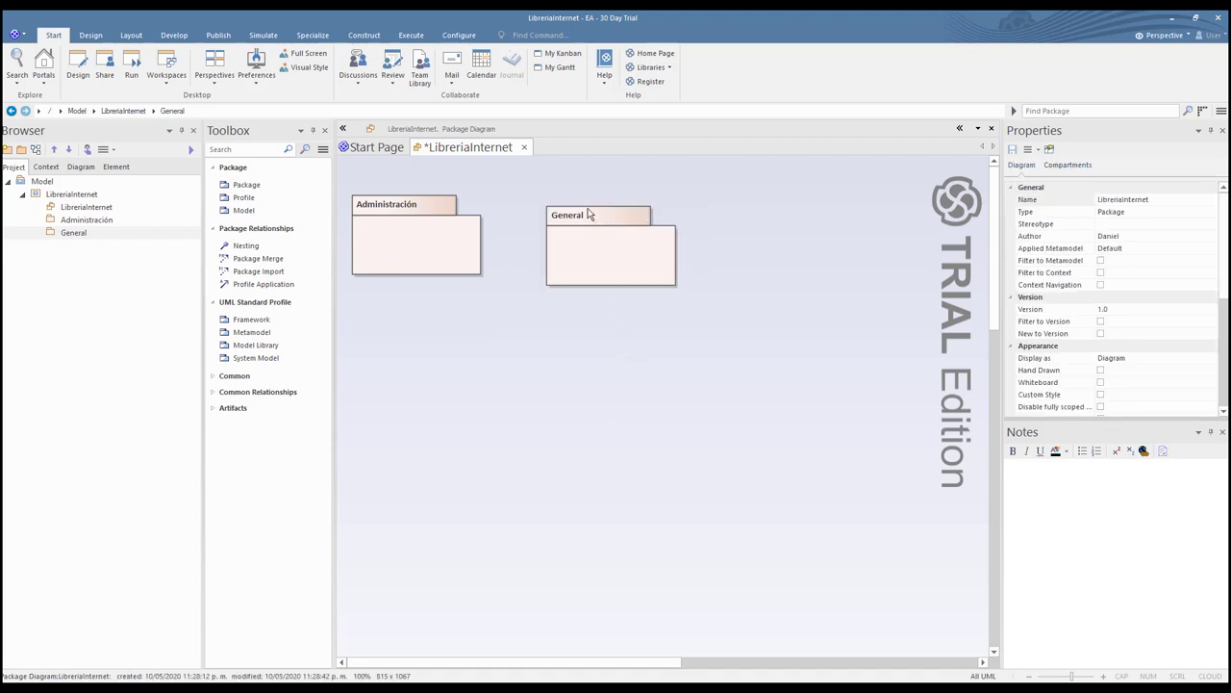
drag(588, 208, 542, 197)
click(644, 368)
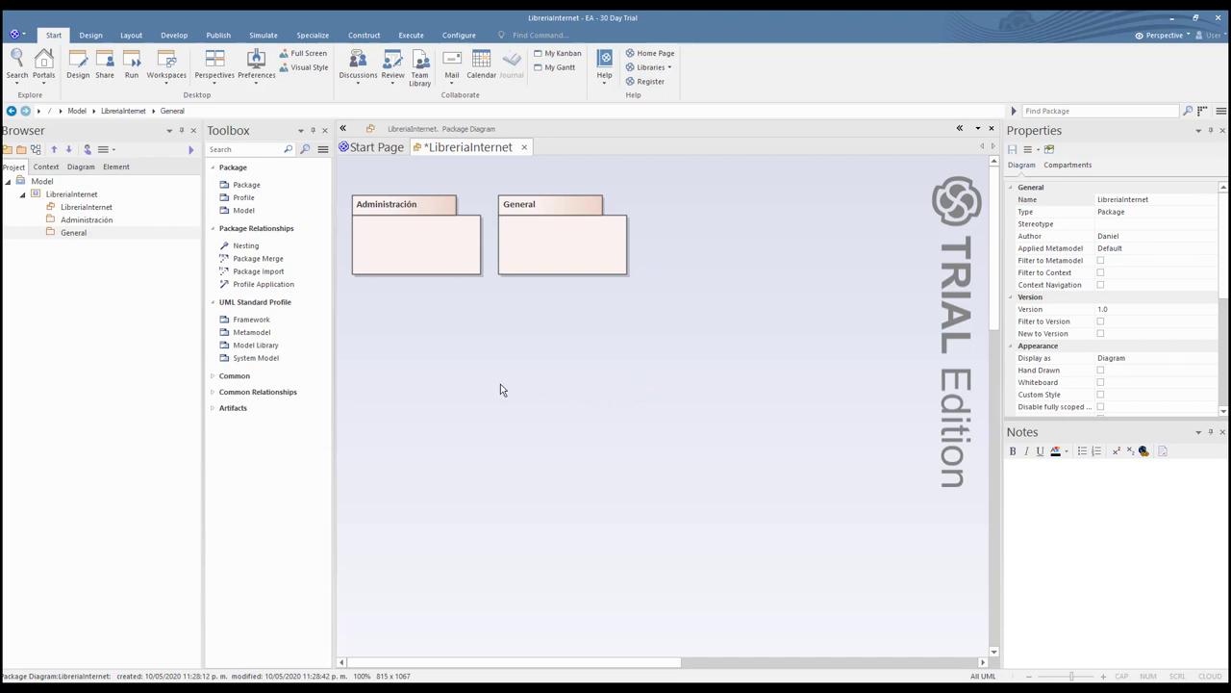
Add a package named Búsqueda to the diagram and align it just to the right of General.
click(252, 185)
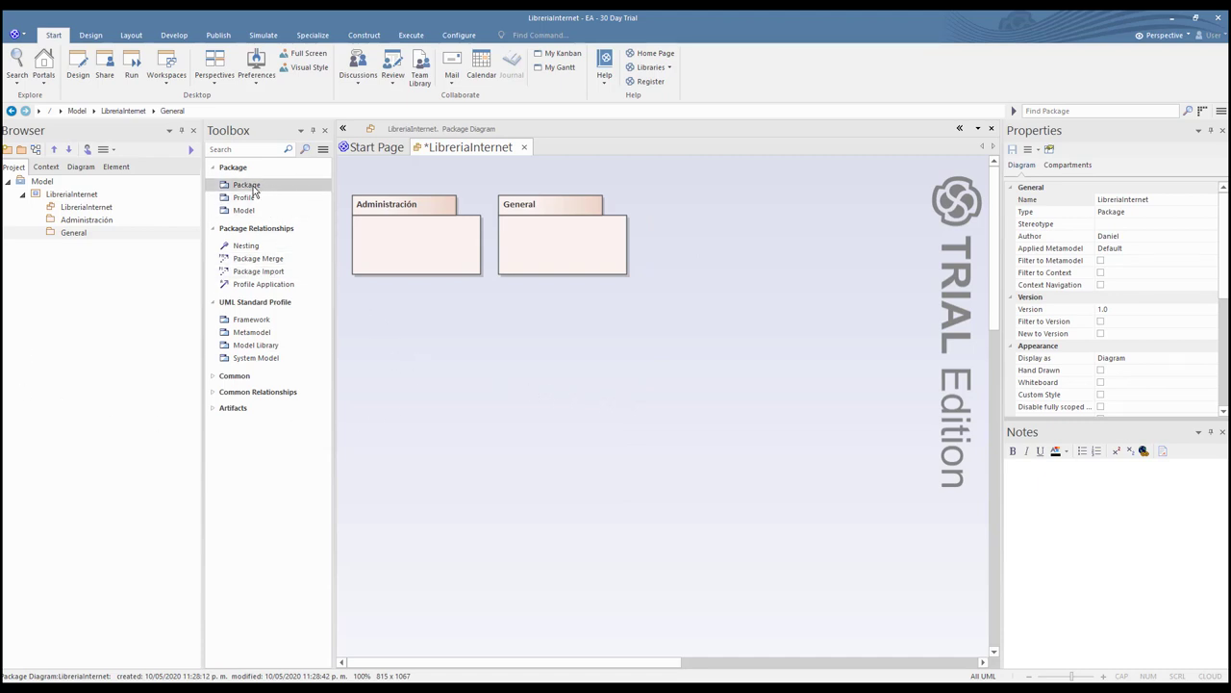
click(696, 220)
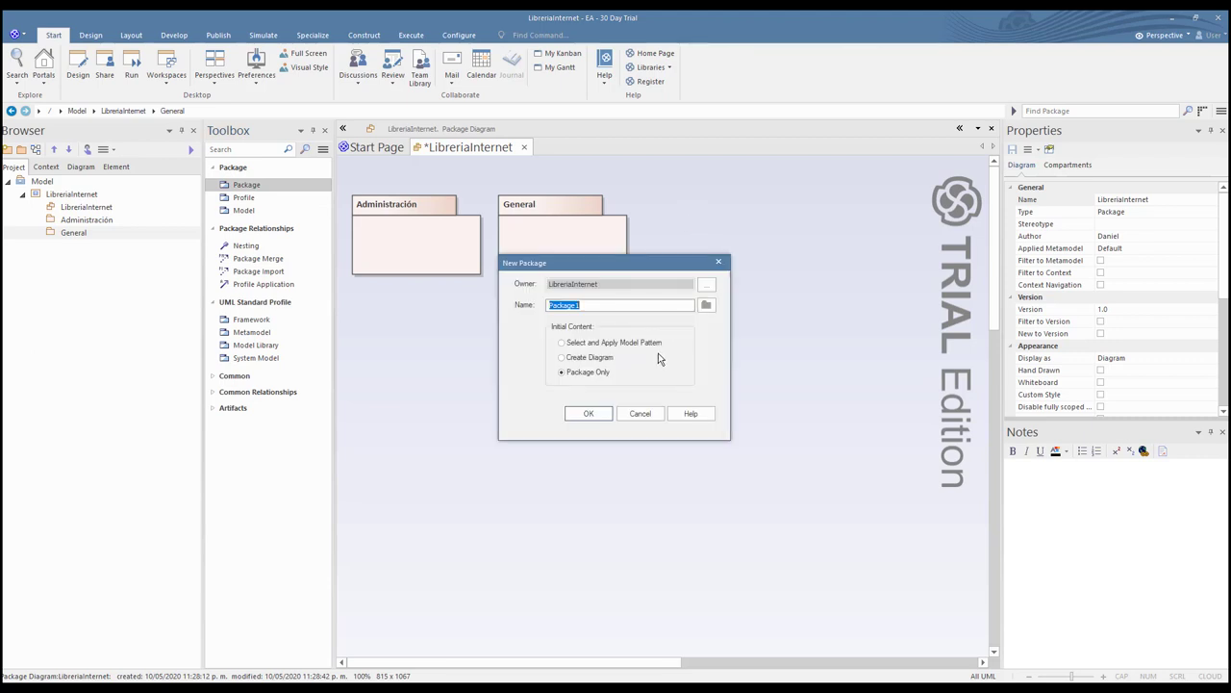
text(Búsqueda)
click(591, 414)
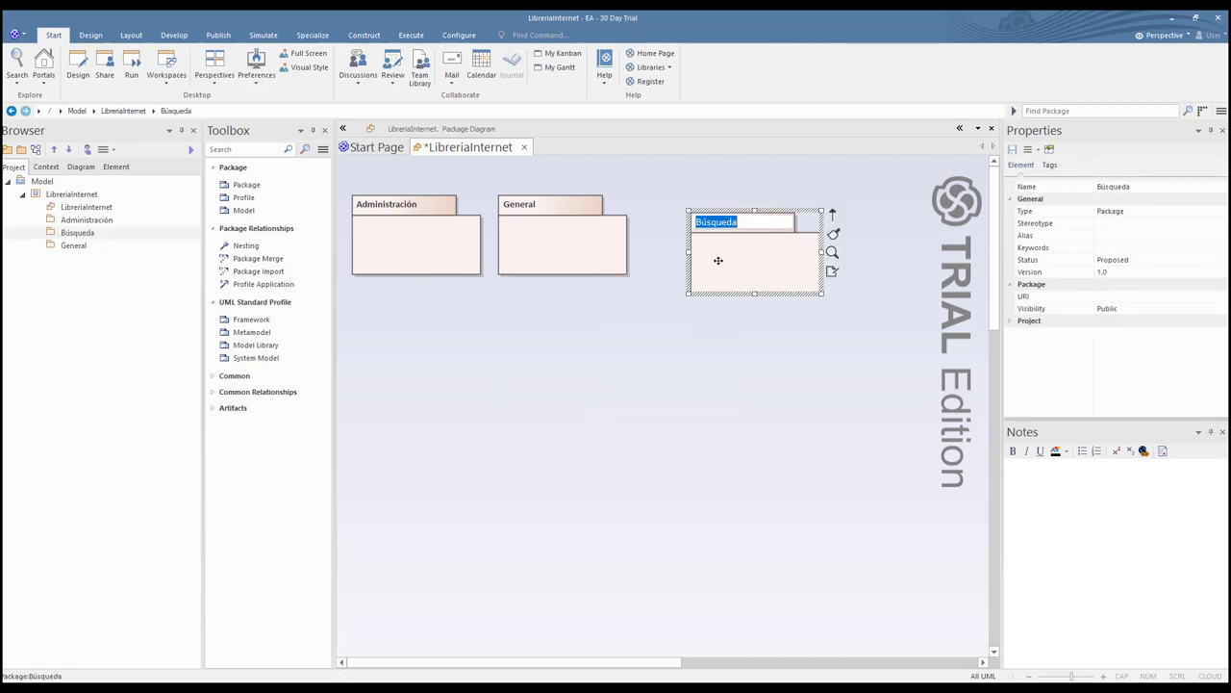
drag(717, 260, 668, 243)
click(669, 338)
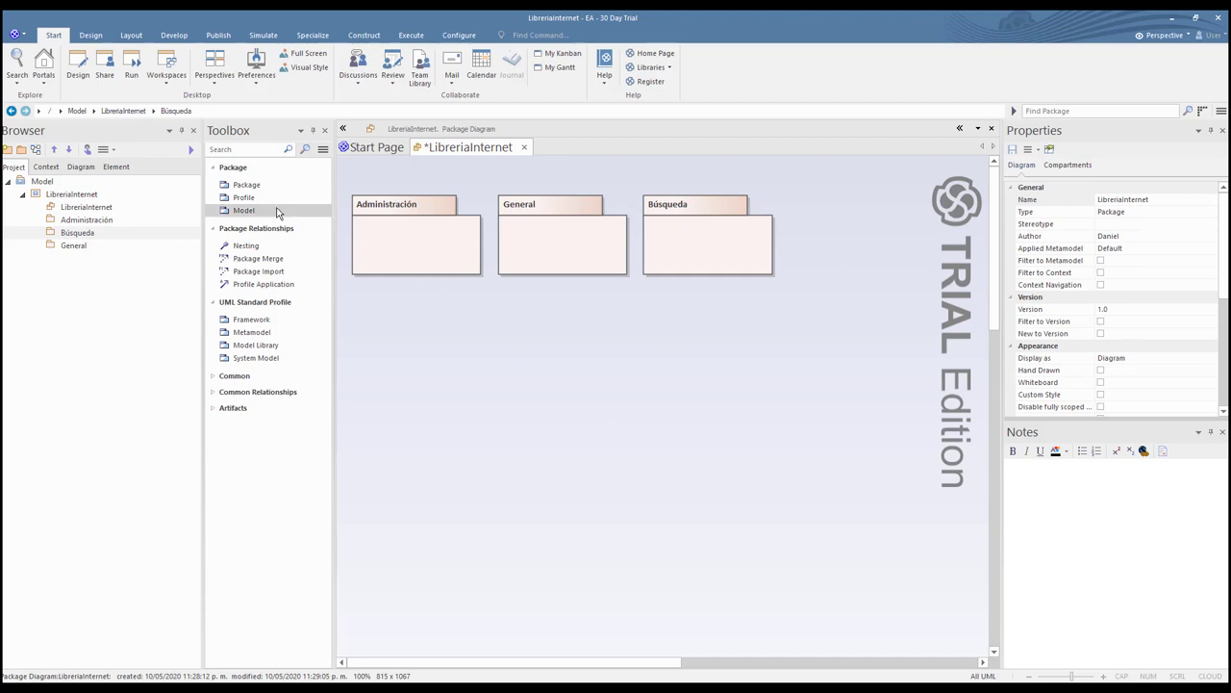
Add a package named Compras to the diagram and align it at the end of the package row, beside Búsqueda.
click(248, 190)
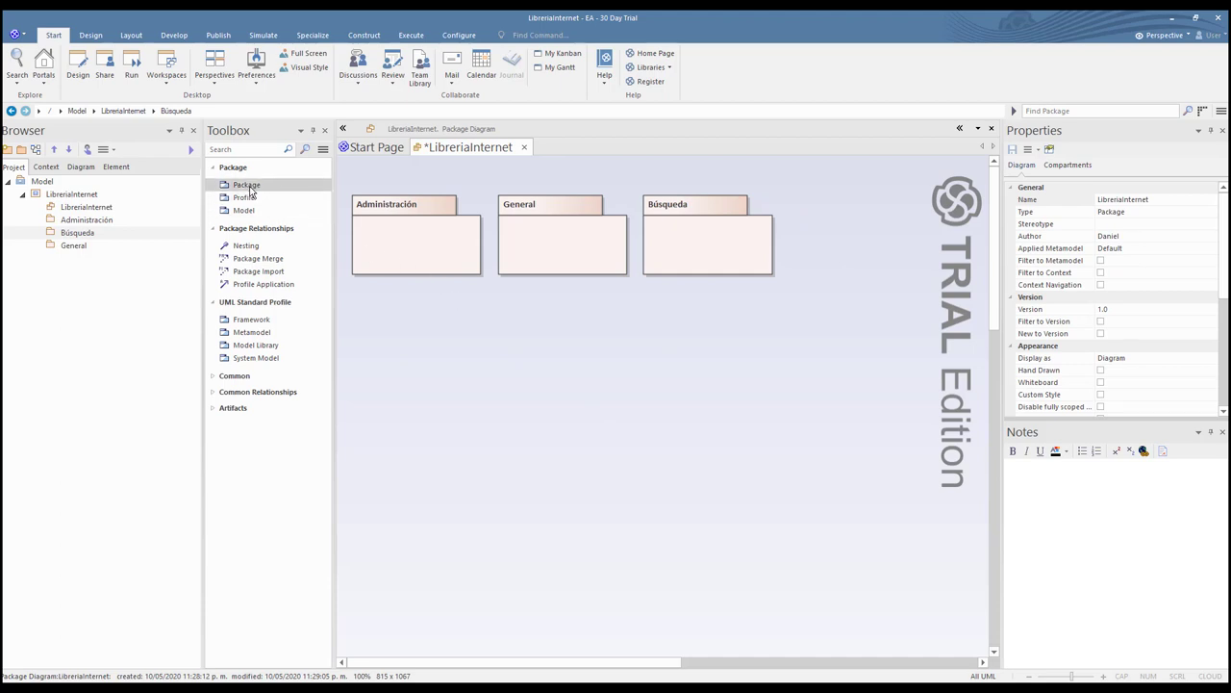
click(823, 216)
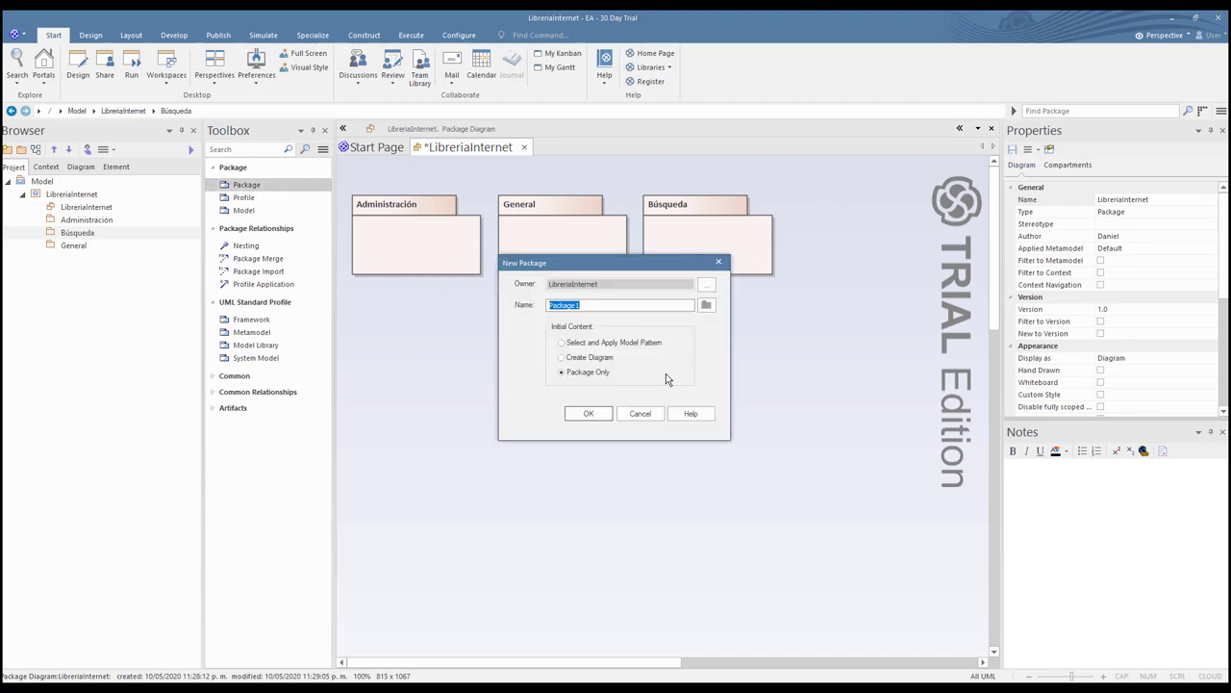
text(Compras)
key(Return)
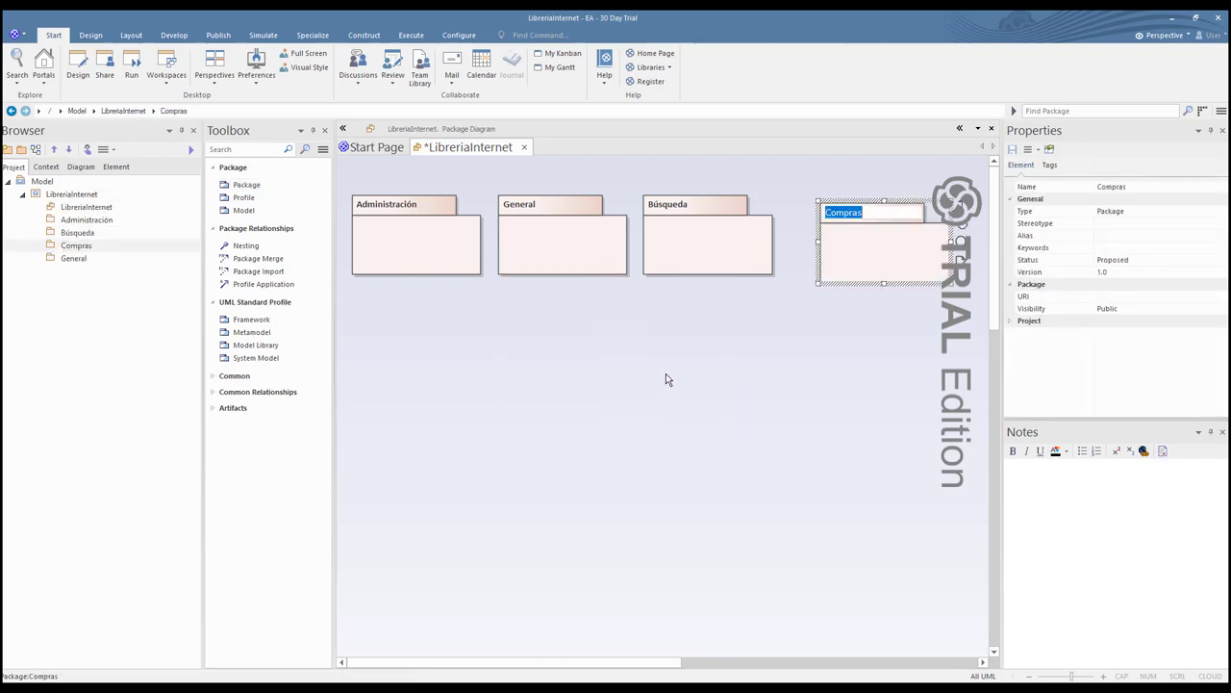
drag(865, 256, 832, 253)
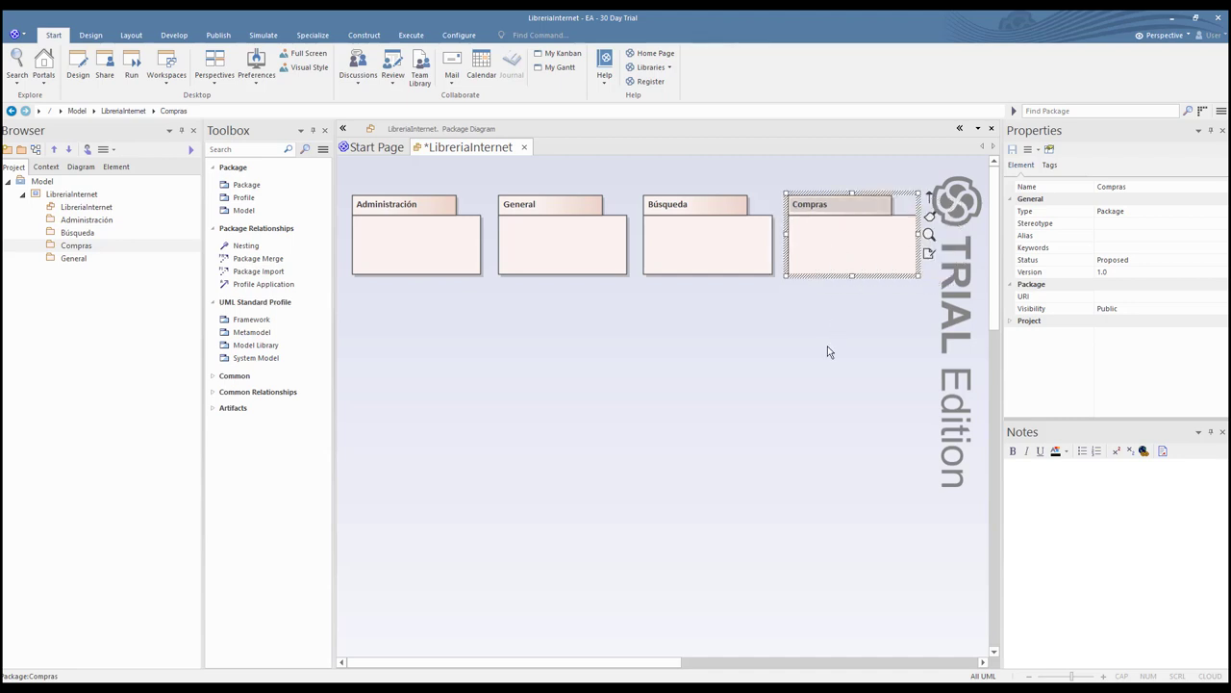
click(827, 346)
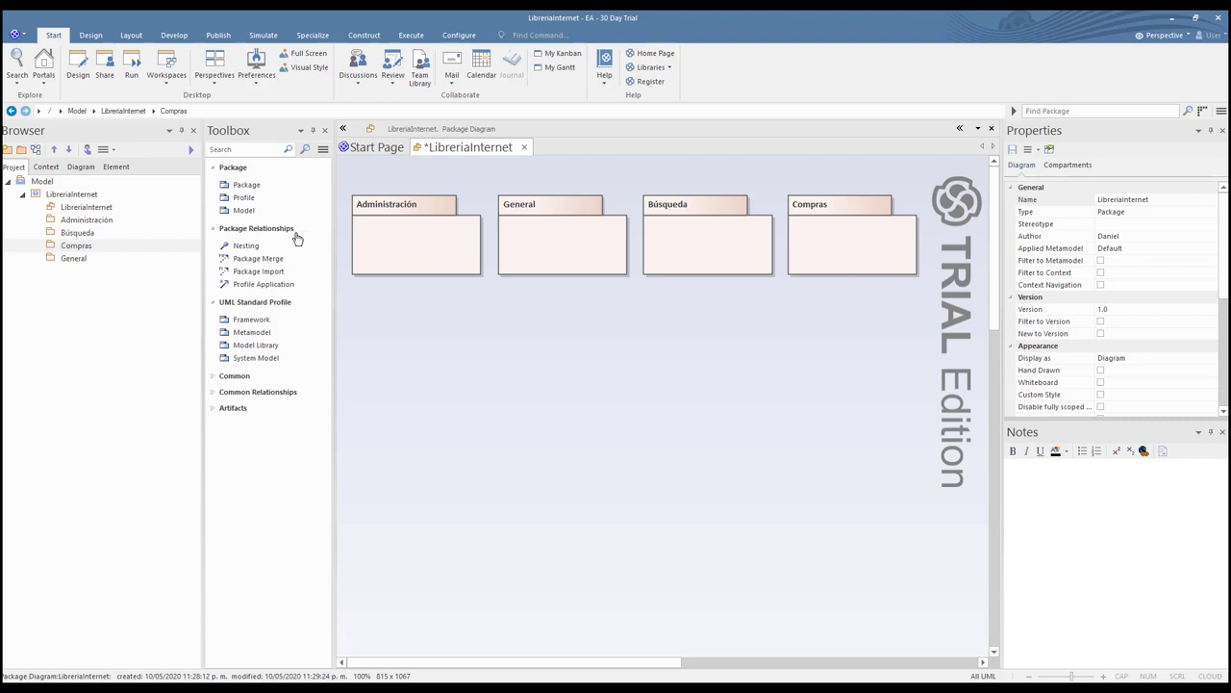
Add a UML Behavioral diagram of type Use Case named General to the General package.
click(539, 247)
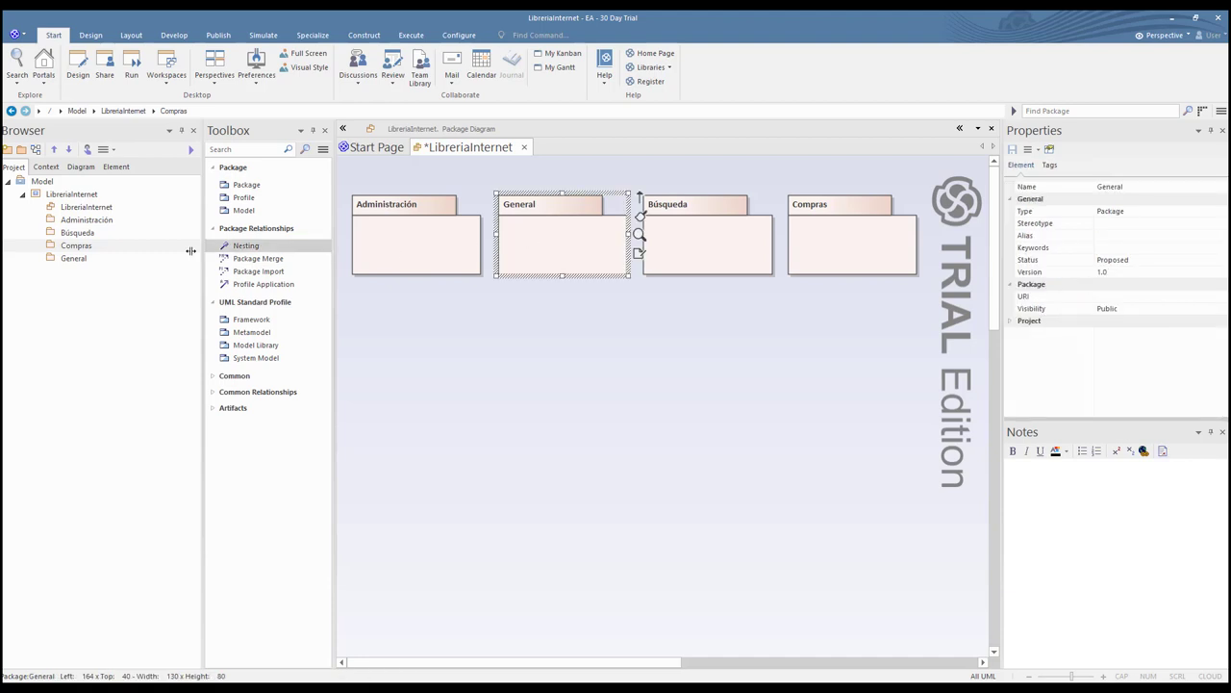
click(69, 261)
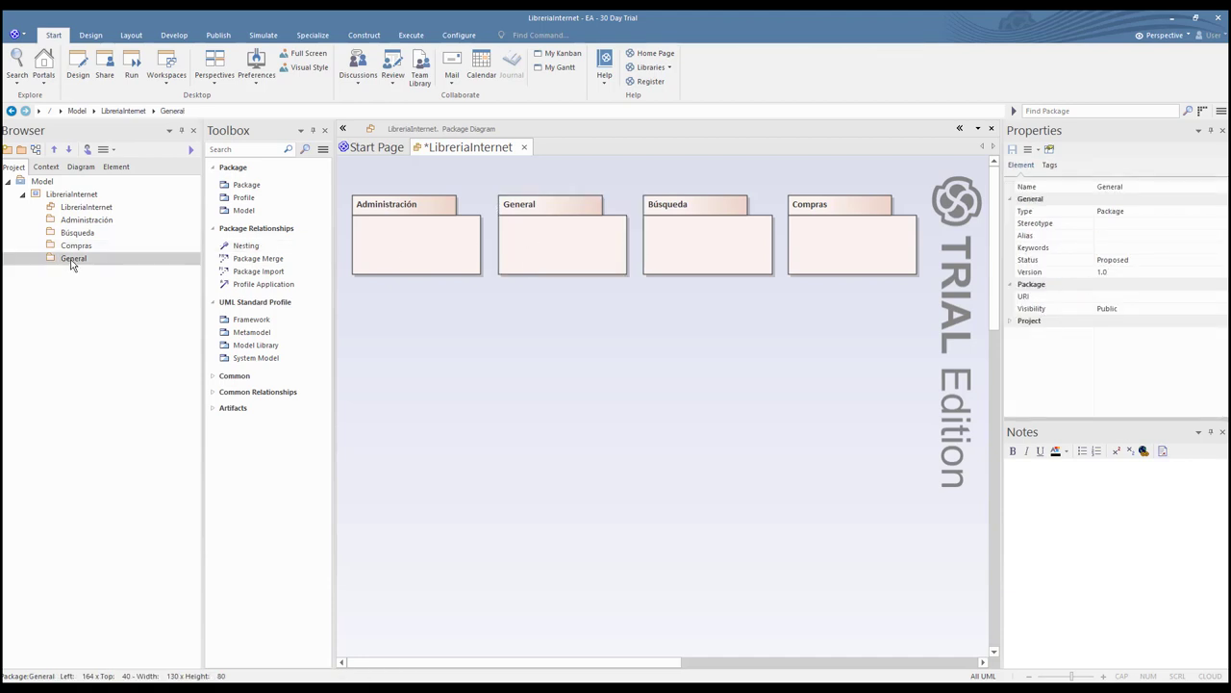
right_click(72, 265)
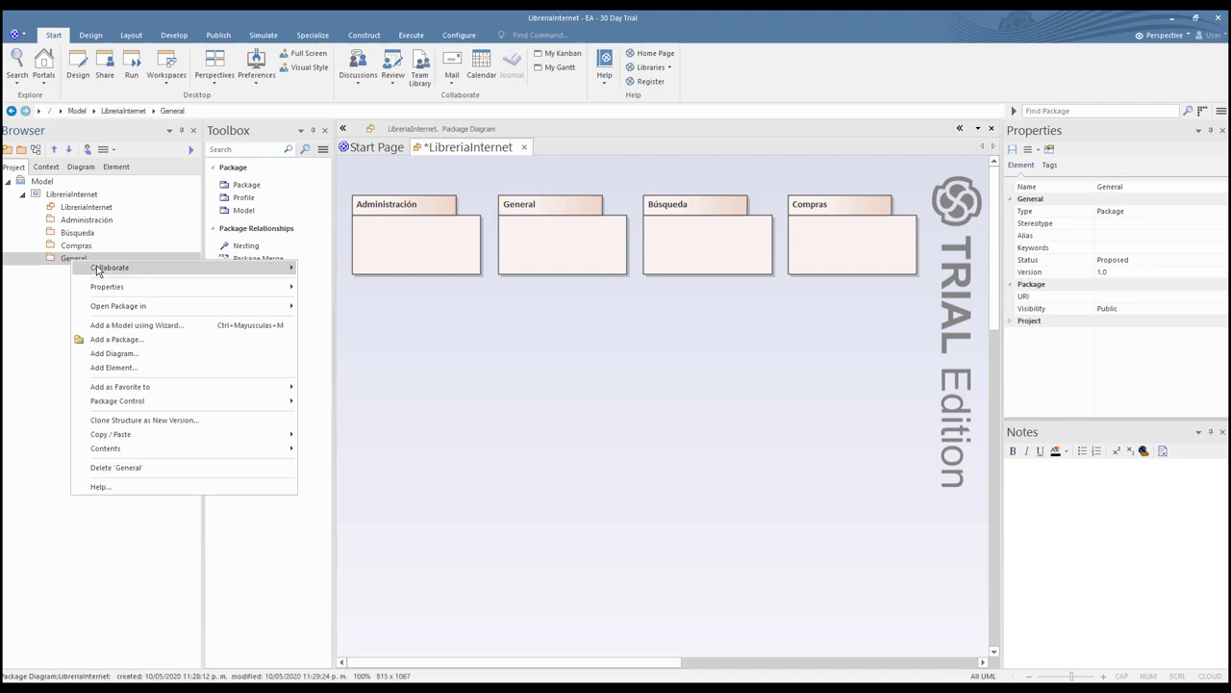
click(126, 356)
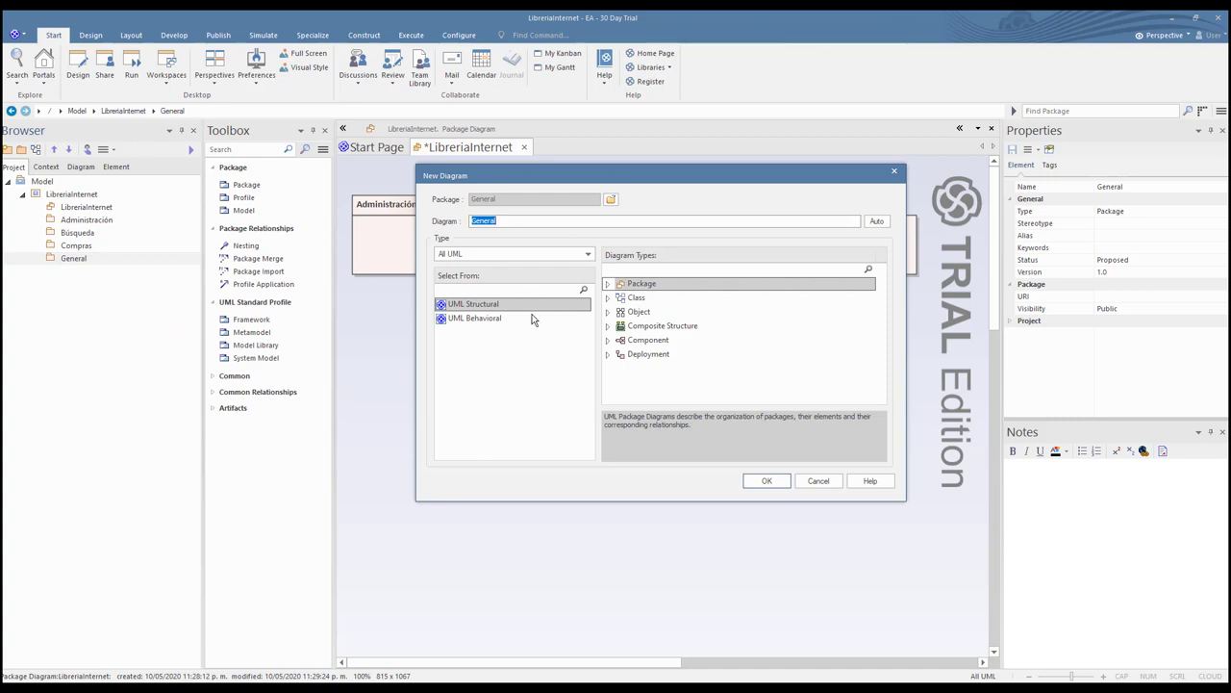
click(491, 321)
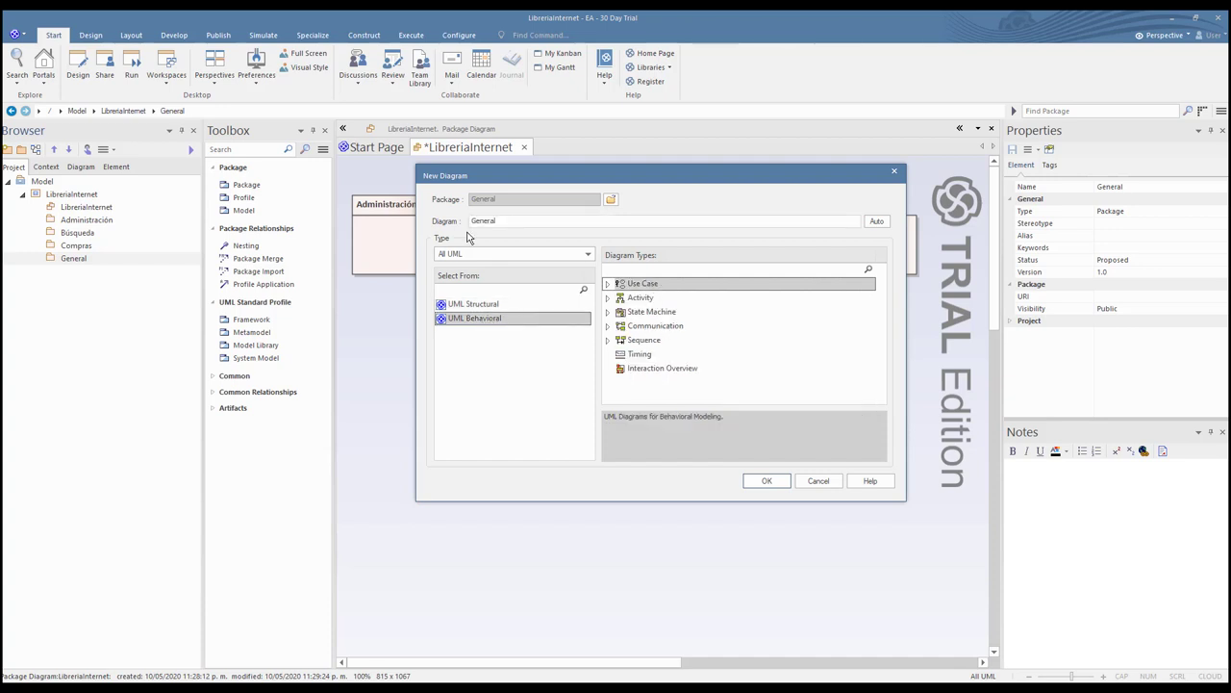
click(763, 481)
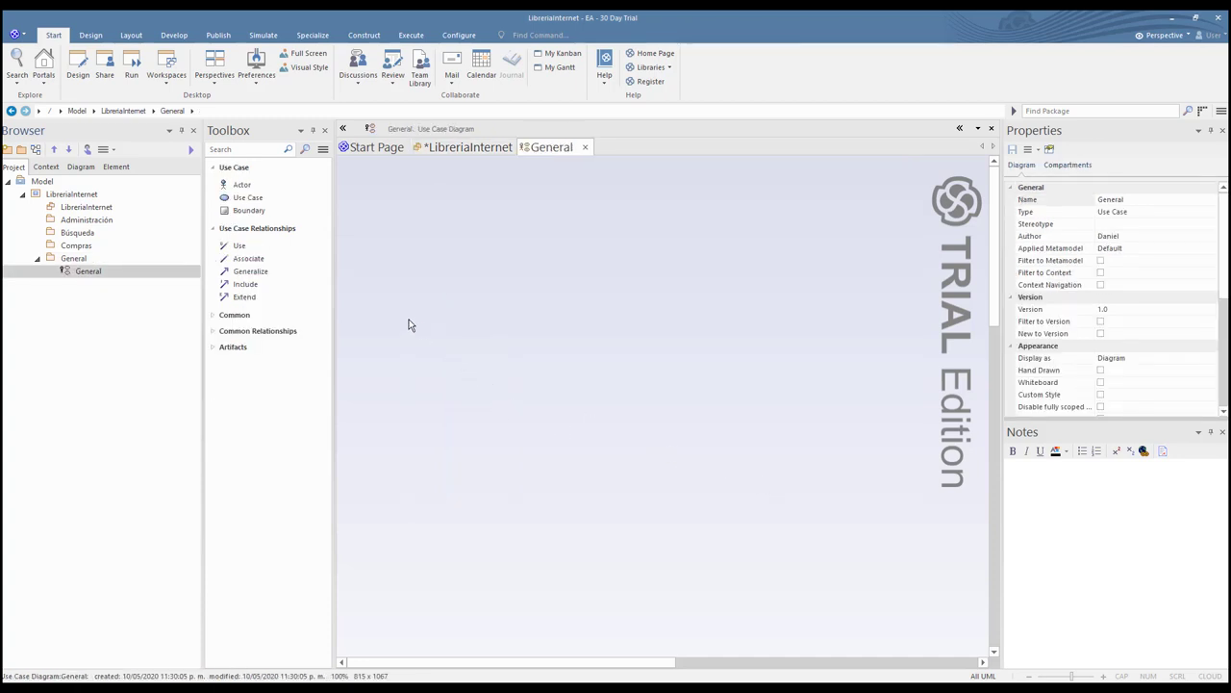
Add an actor named Cliente to the General use case diagram and place it near the diagram's upper-left corner.
click(240, 188)
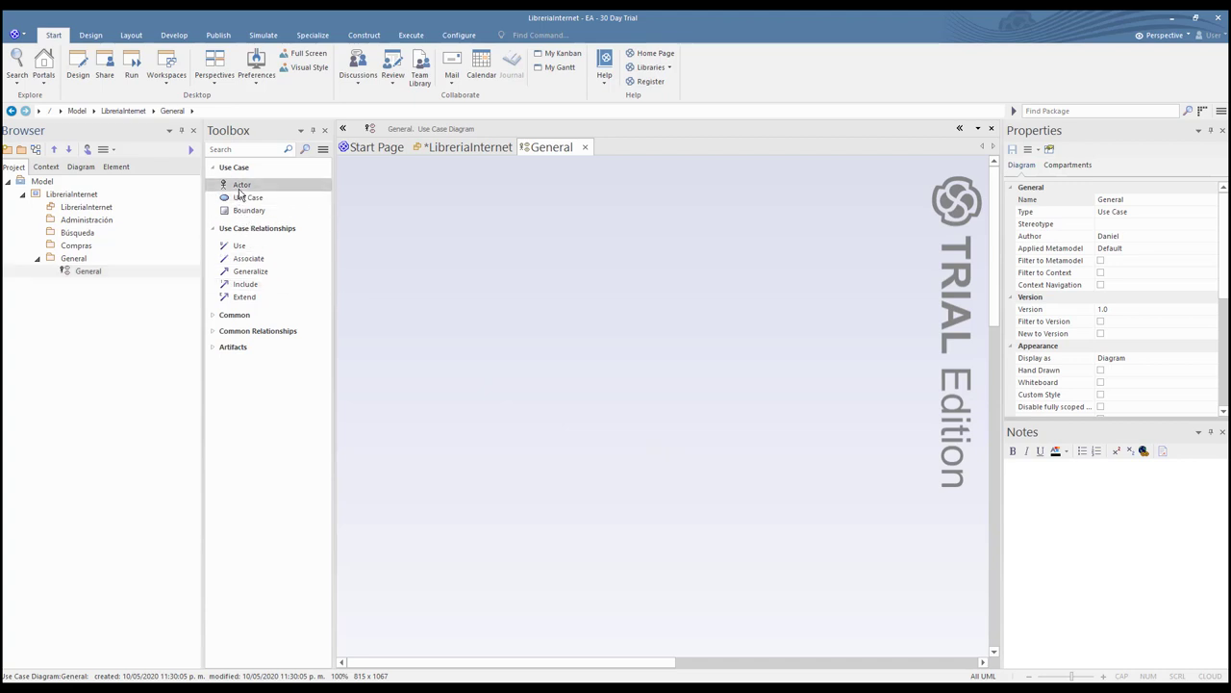
click(405, 202)
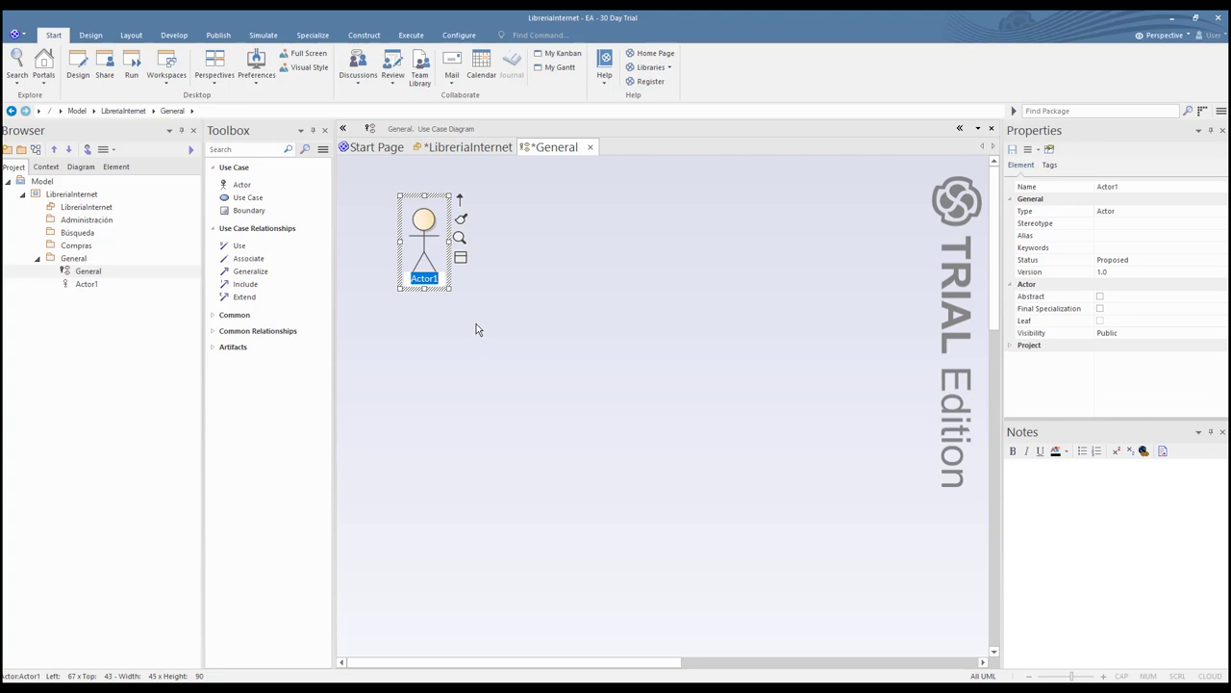
text(Cliente)
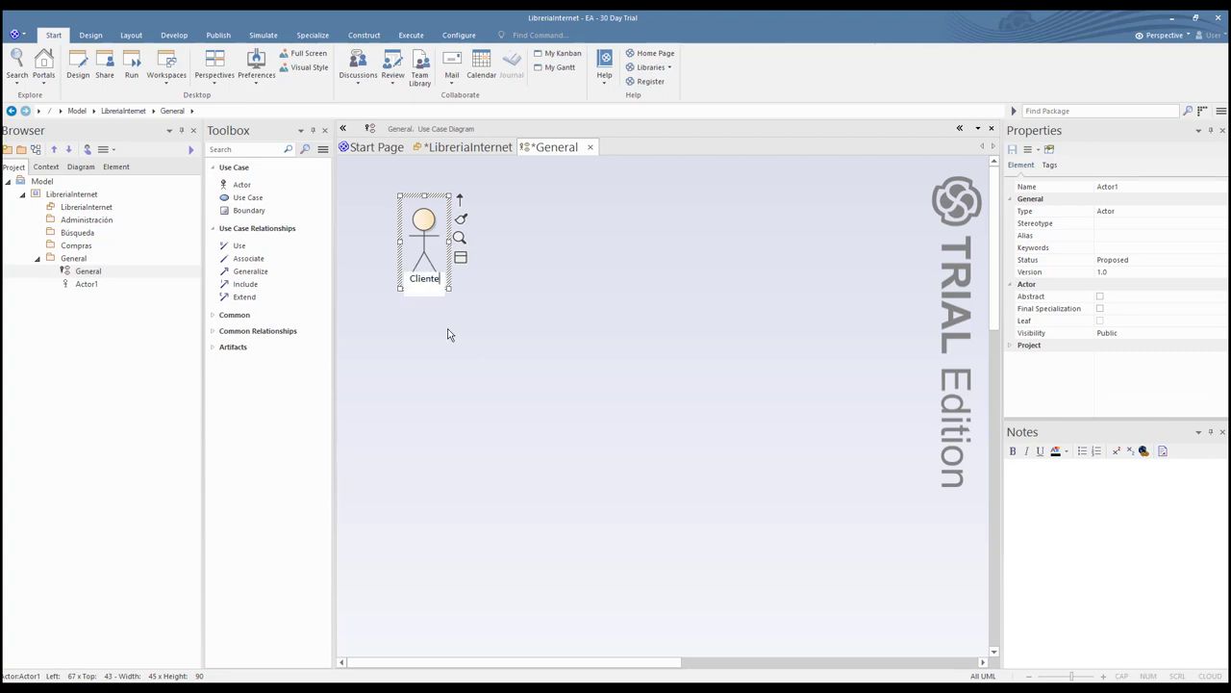
click(449, 333)
click(424, 254)
drag(424, 254, 396, 248)
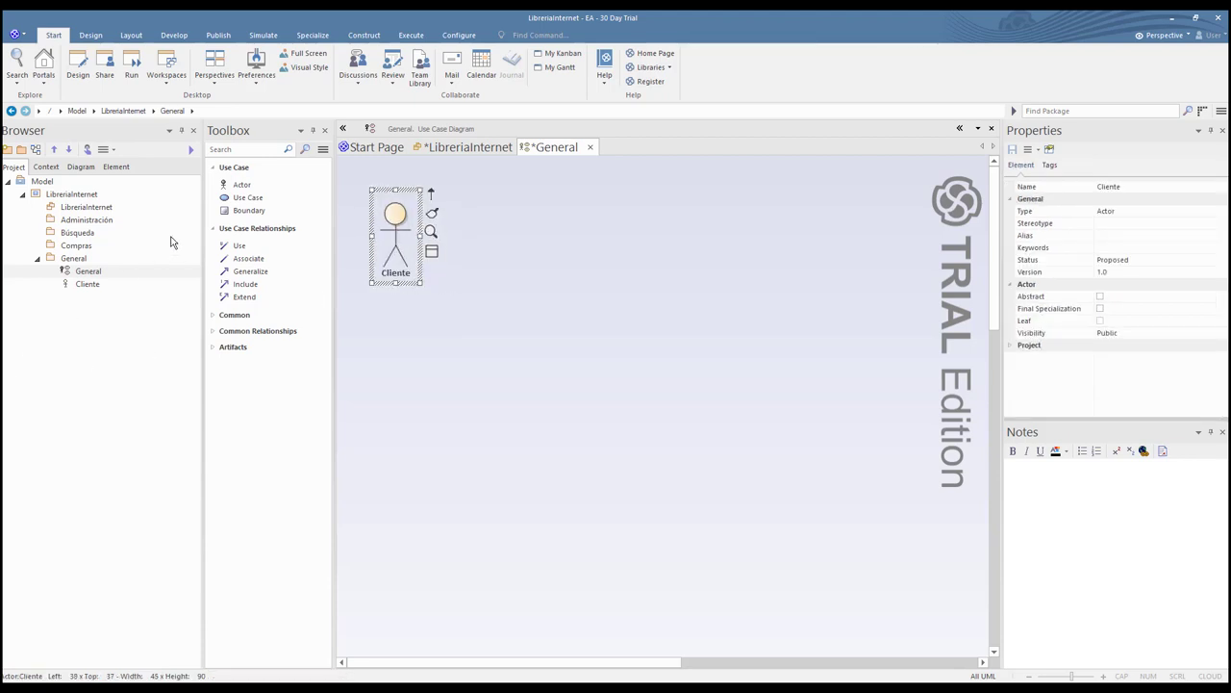
Add a use case named "¿Donde están mis cosas?" to the right of the Cliente actor.
click(235, 197)
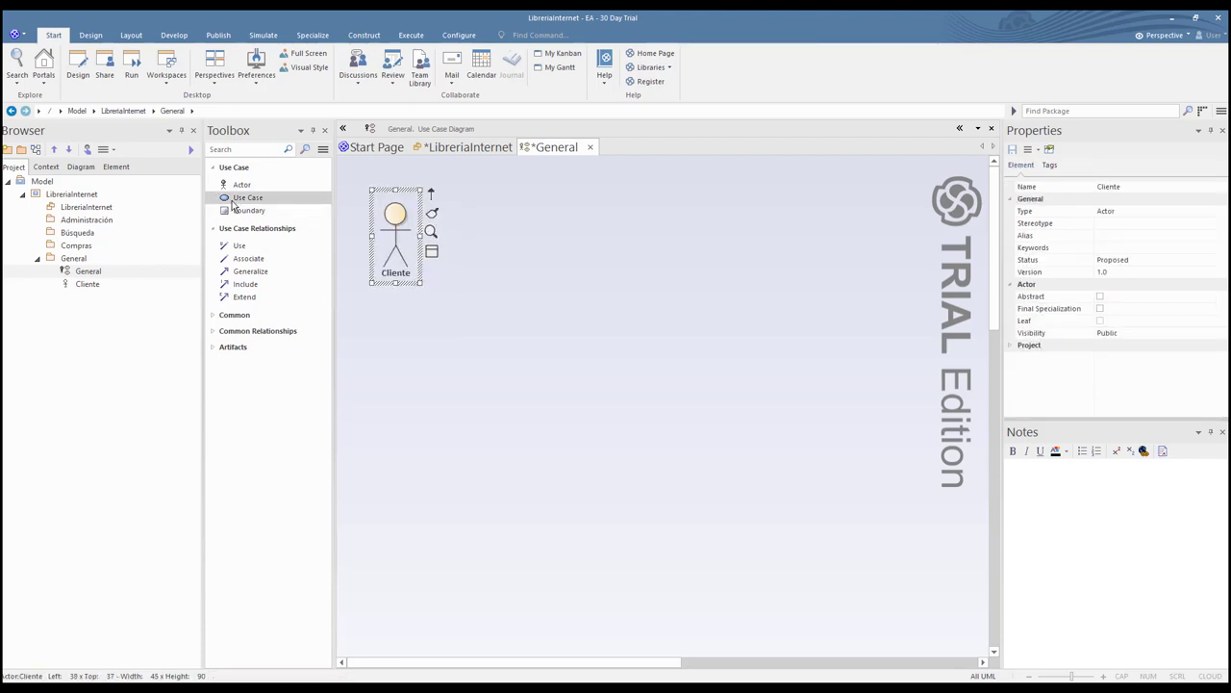
click(506, 206)
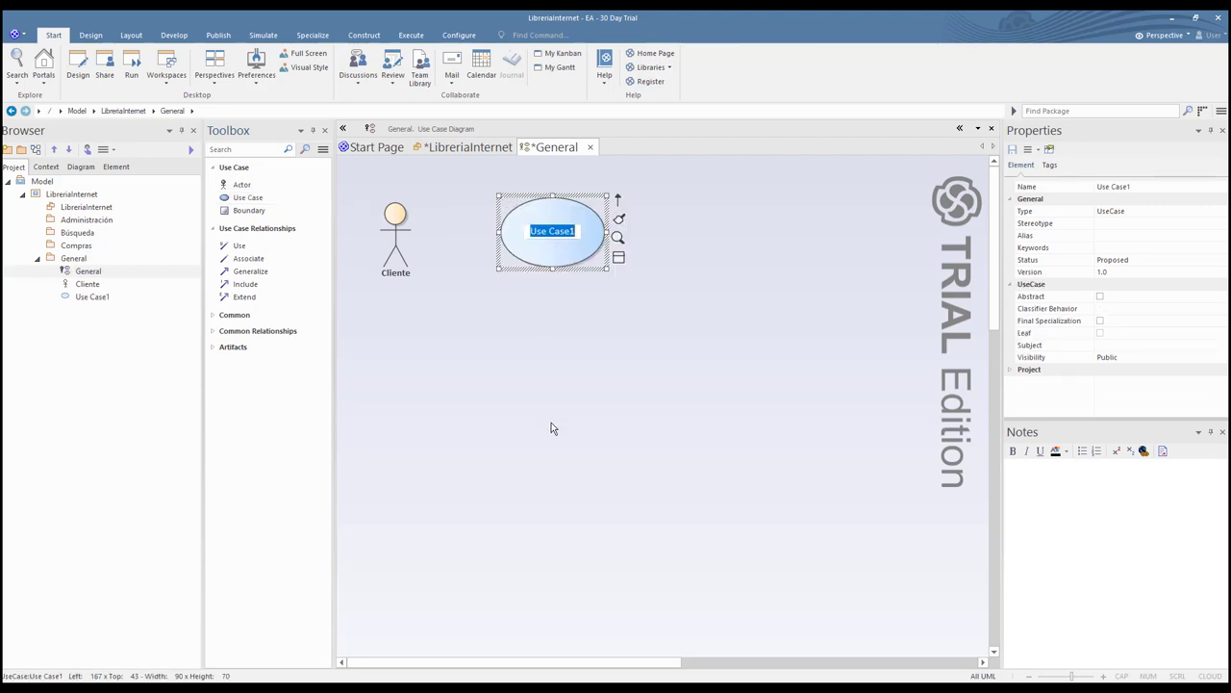
text(iDonde e)
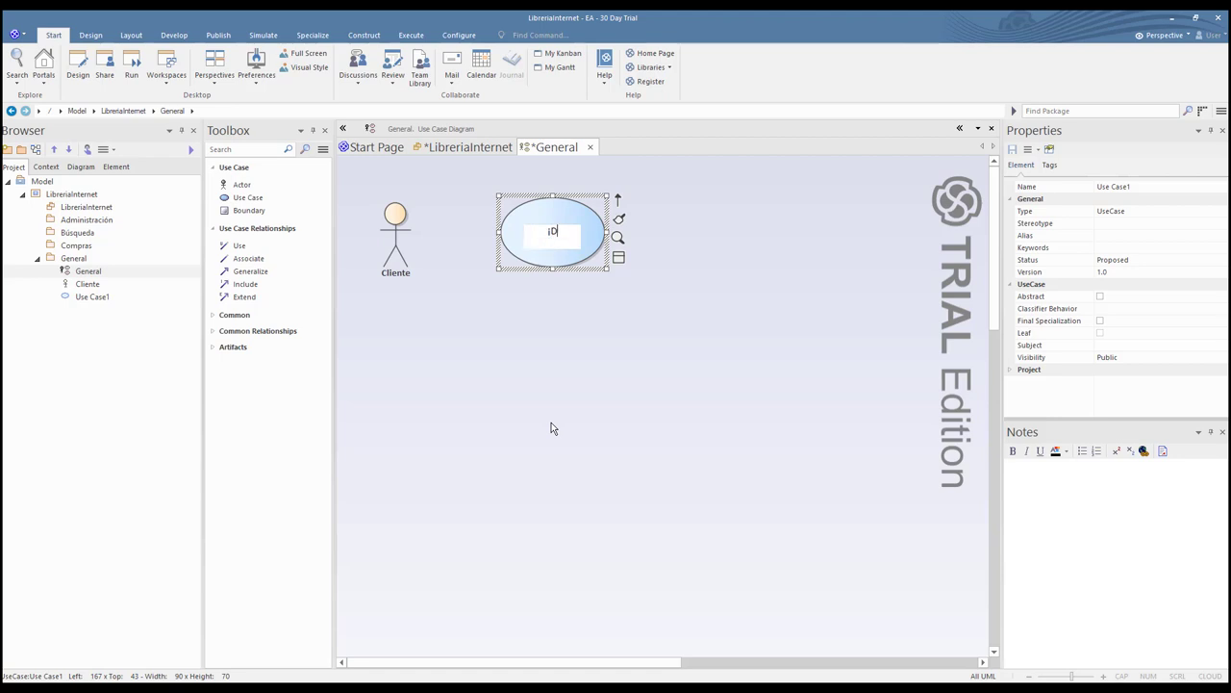
text(stán mis cosas)
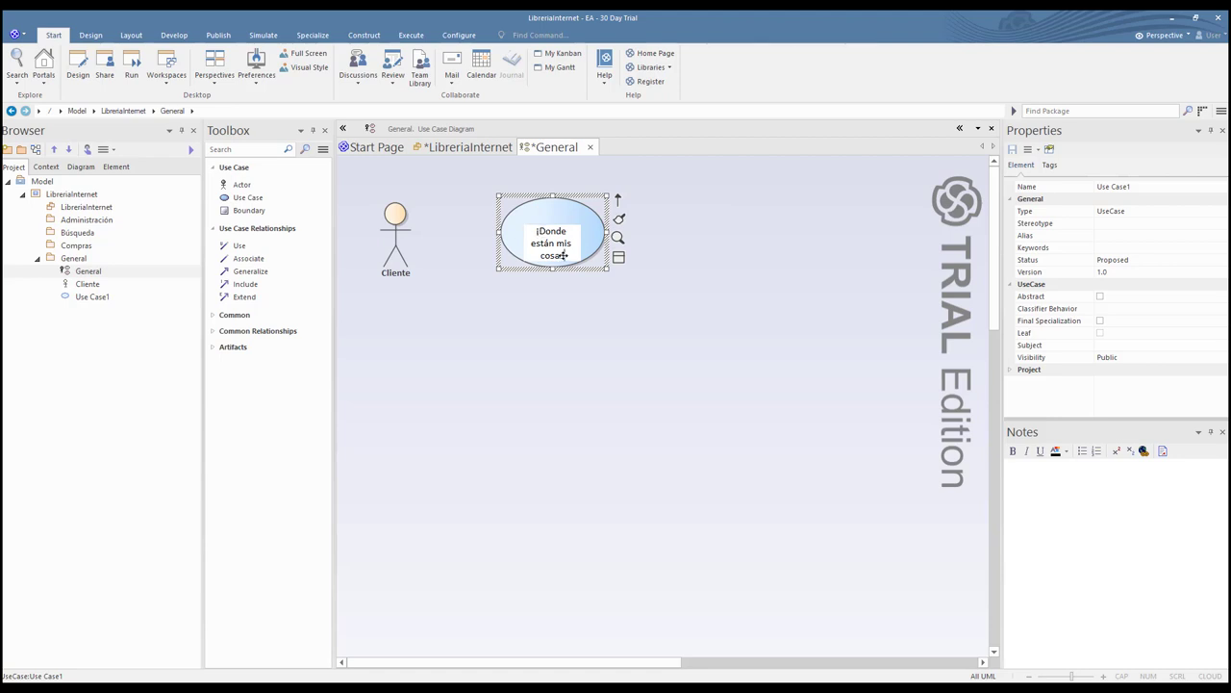
text(?)
key(Left)
key(Left)
text(¿)
click(537, 357)
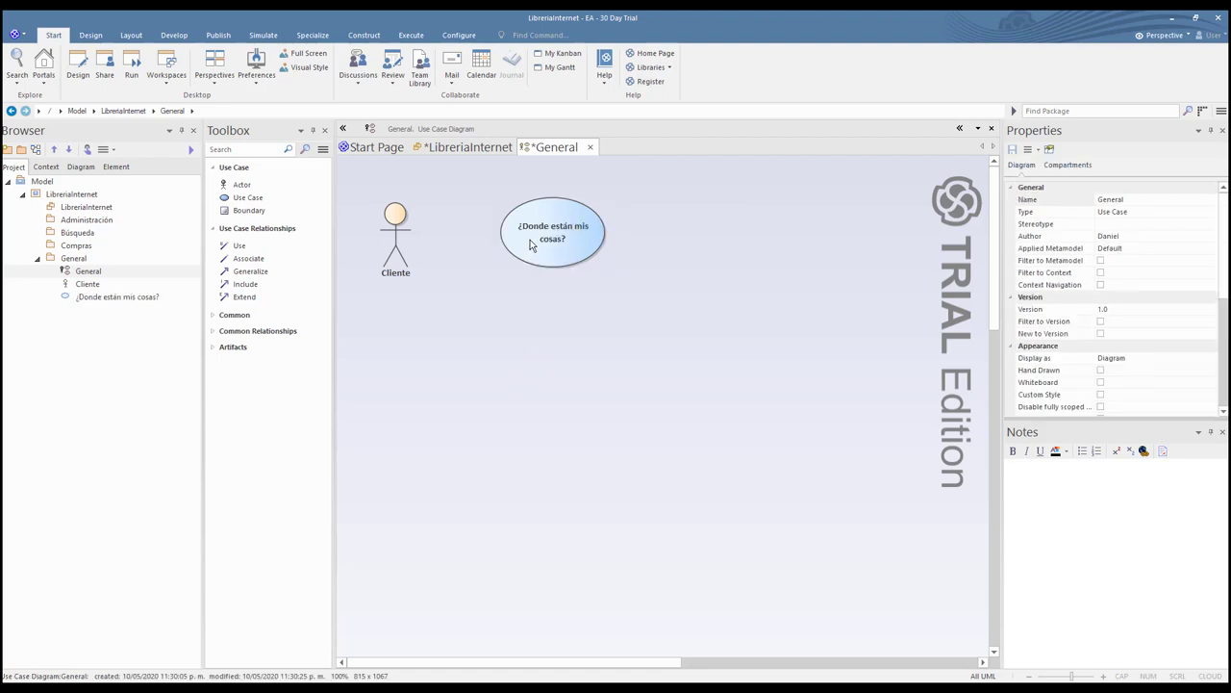
Shift the "¿Donde están mis cosas?" use case and the Cliente actor slightly up and to the left.
mouse_move(530, 246)
mouse_down()
mouse_move(512, 246)
mouse_move(533, 246)
mouse_up()
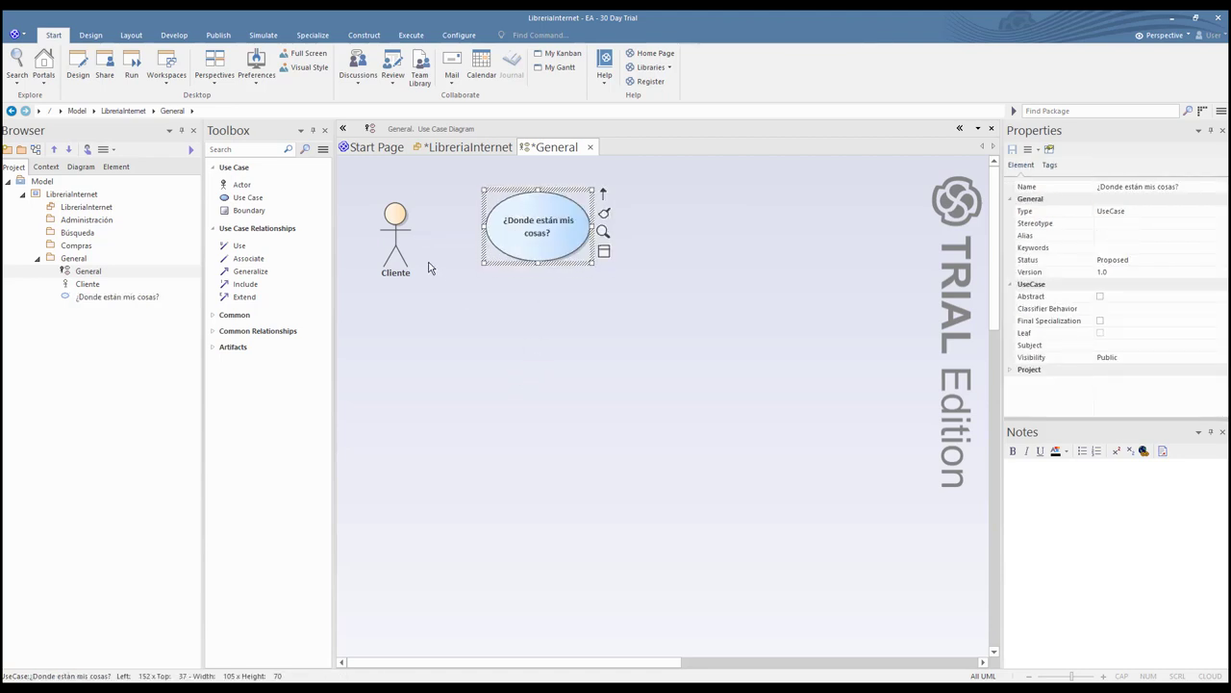
drag(399, 255, 390, 245)
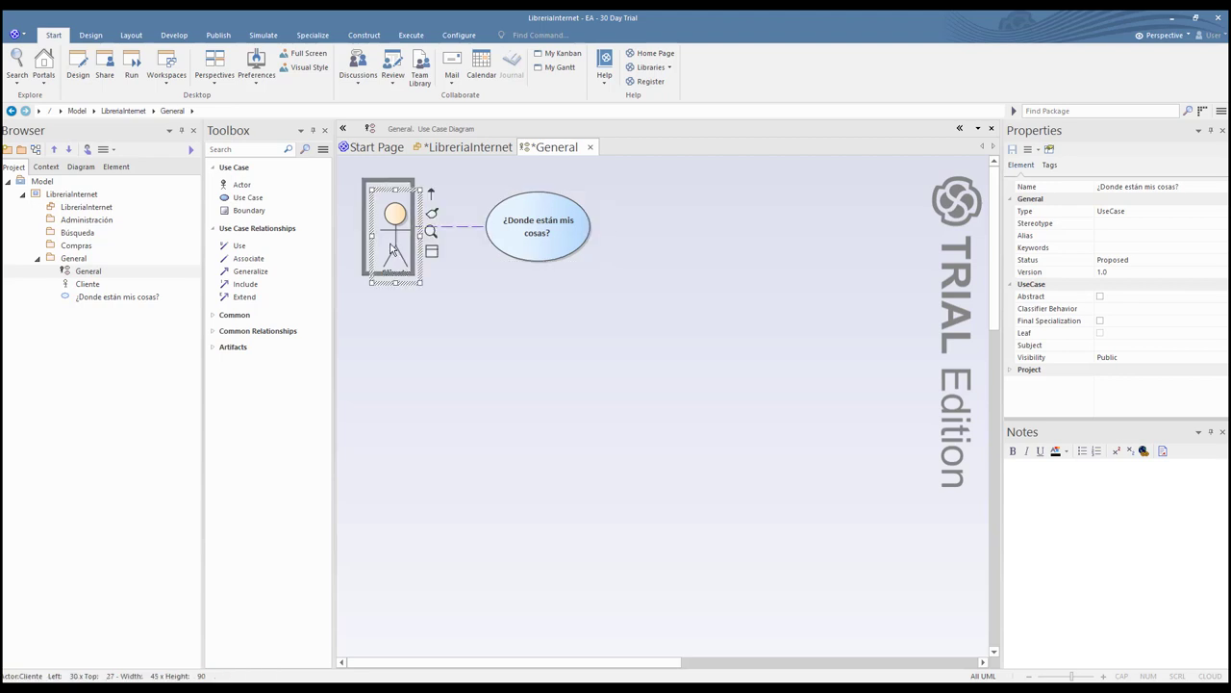
click(459, 306)
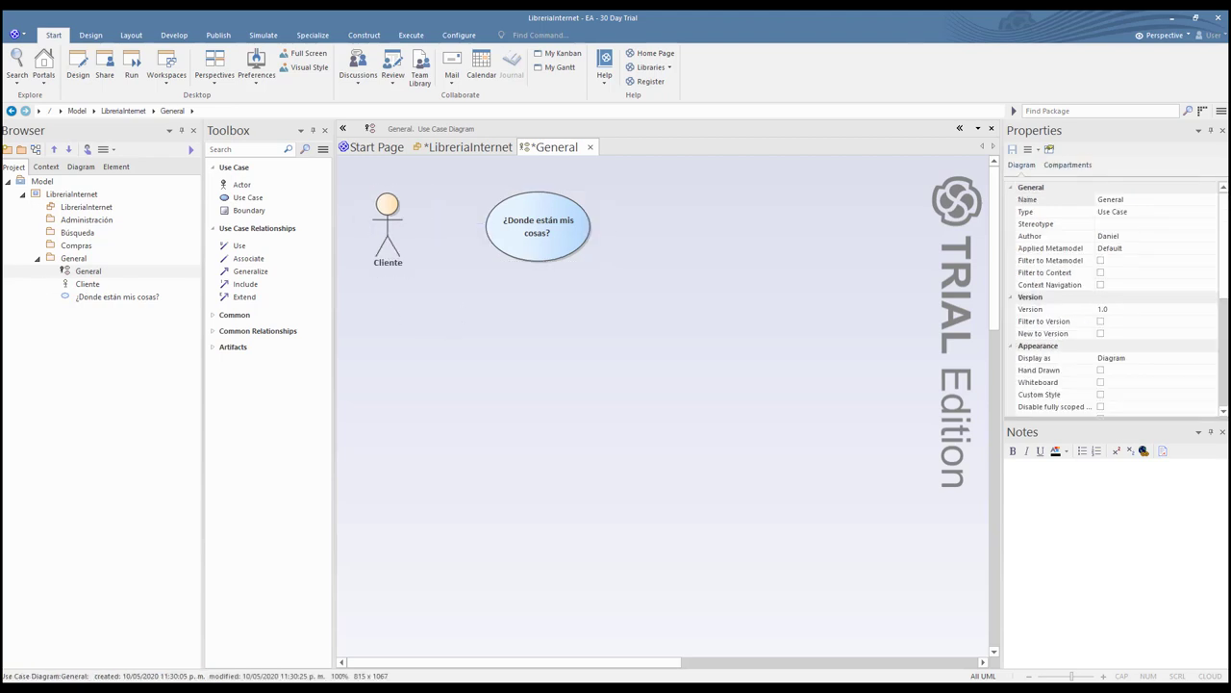
Add a use case named "Abrir una cuenta" and position it just below "¿Donde están mis cosas?".
click(246, 198)
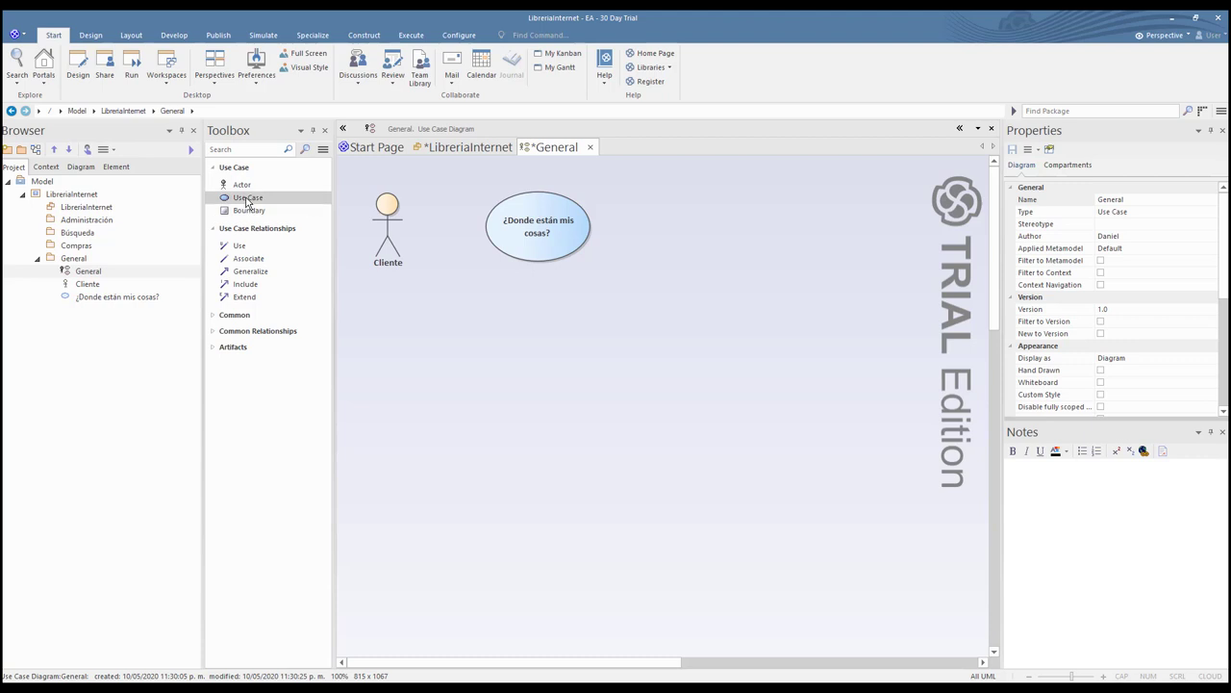
click(521, 305)
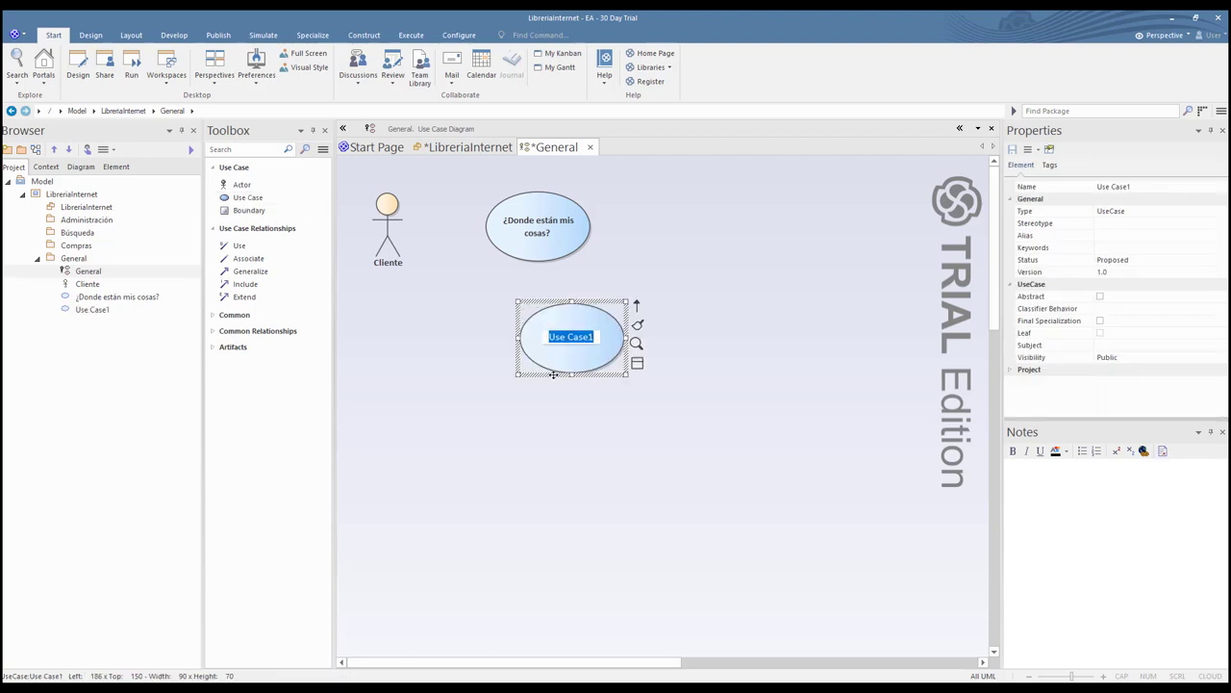
text(Abrir)
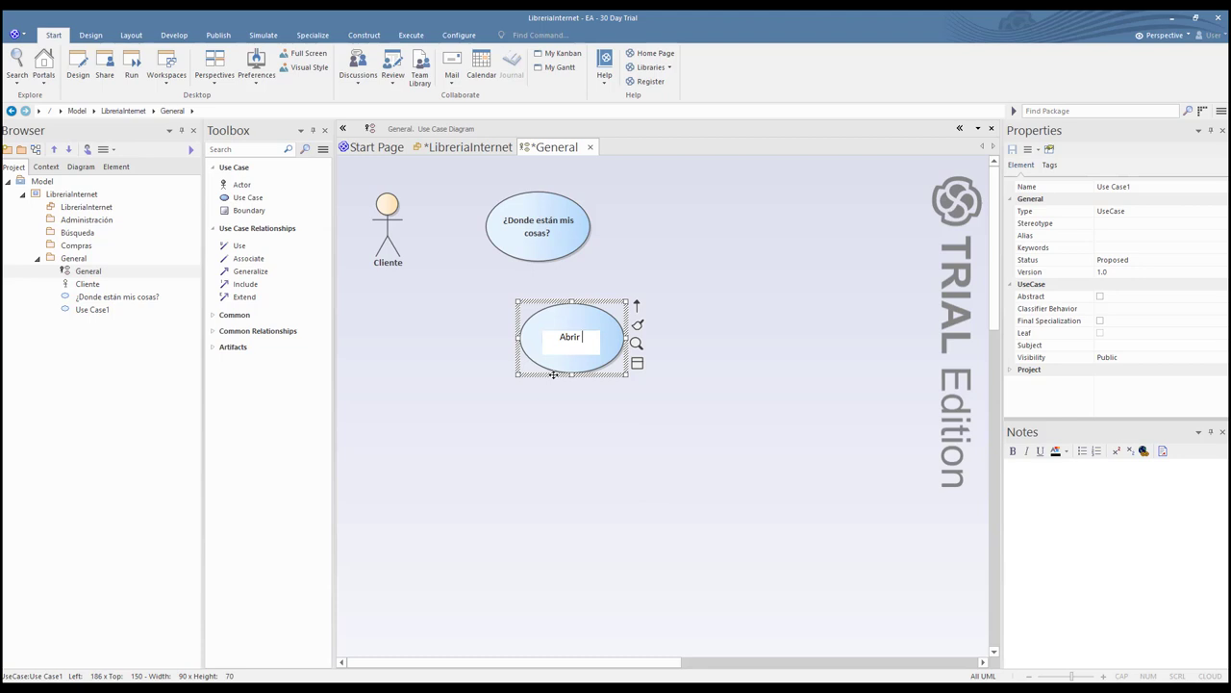
text( una cuenta)
click(541, 398)
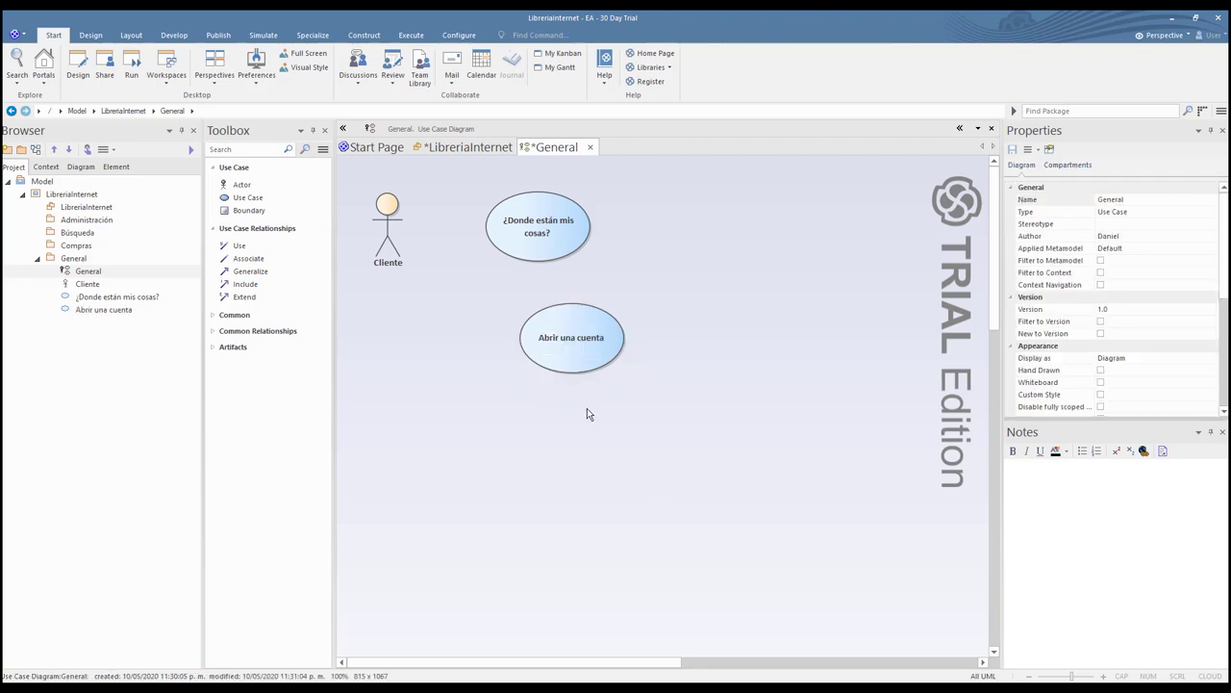
drag(566, 350, 537, 320)
click(563, 390)
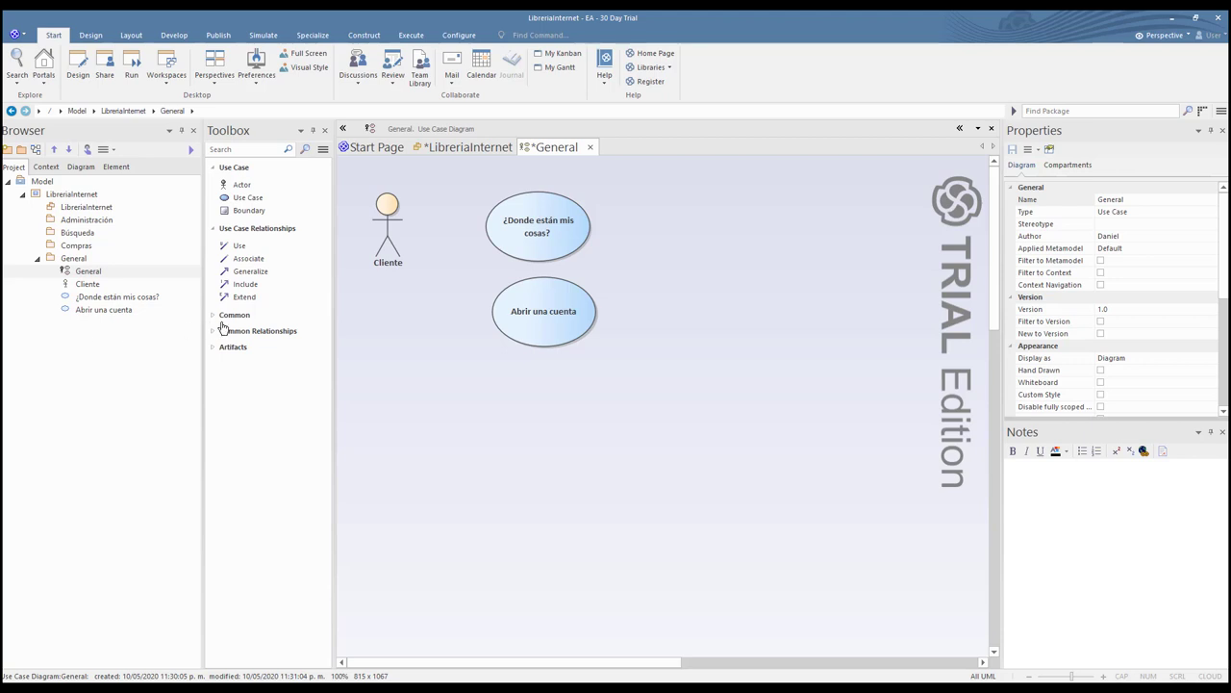
Add a use case named "Agregar a la lista de deseos" and position it directly below "Abrir una cuenta".
click(246, 200)
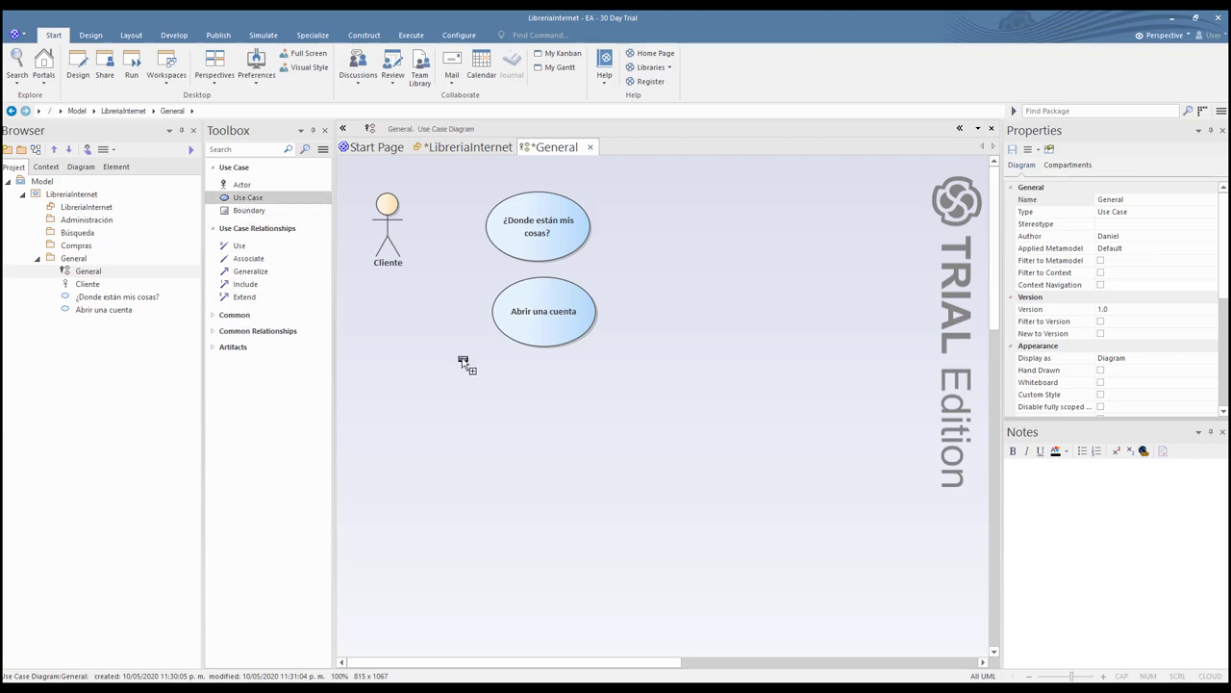
click(506, 377)
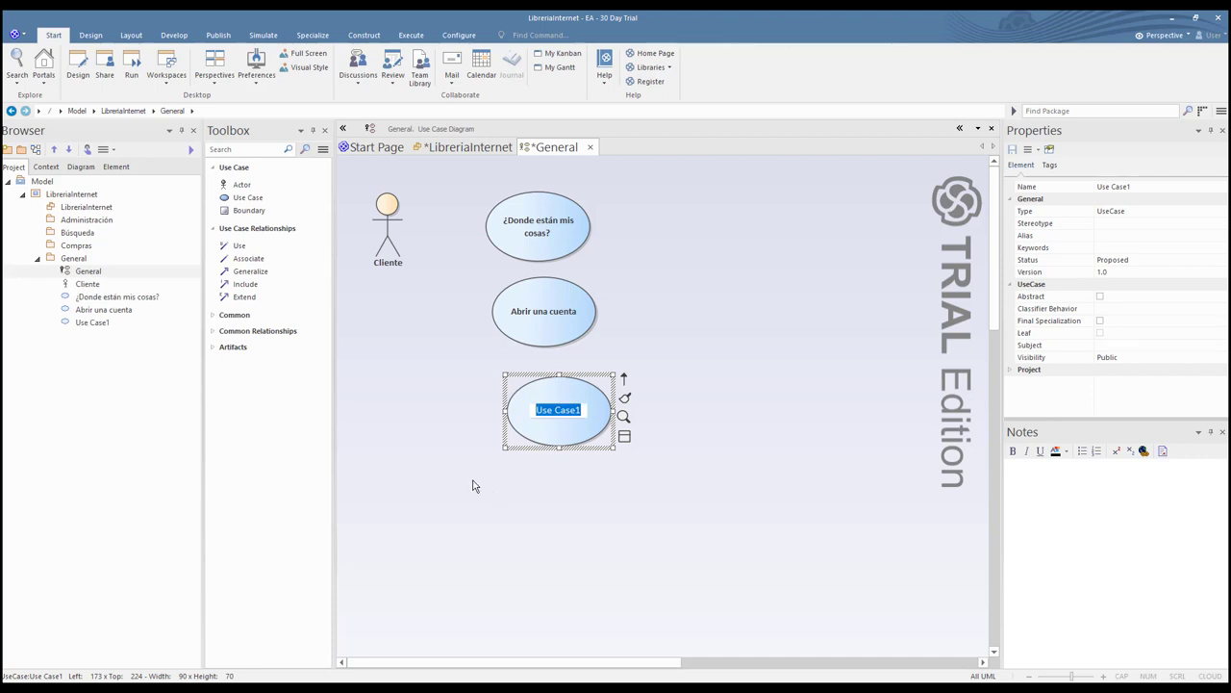
text(Agregar a )
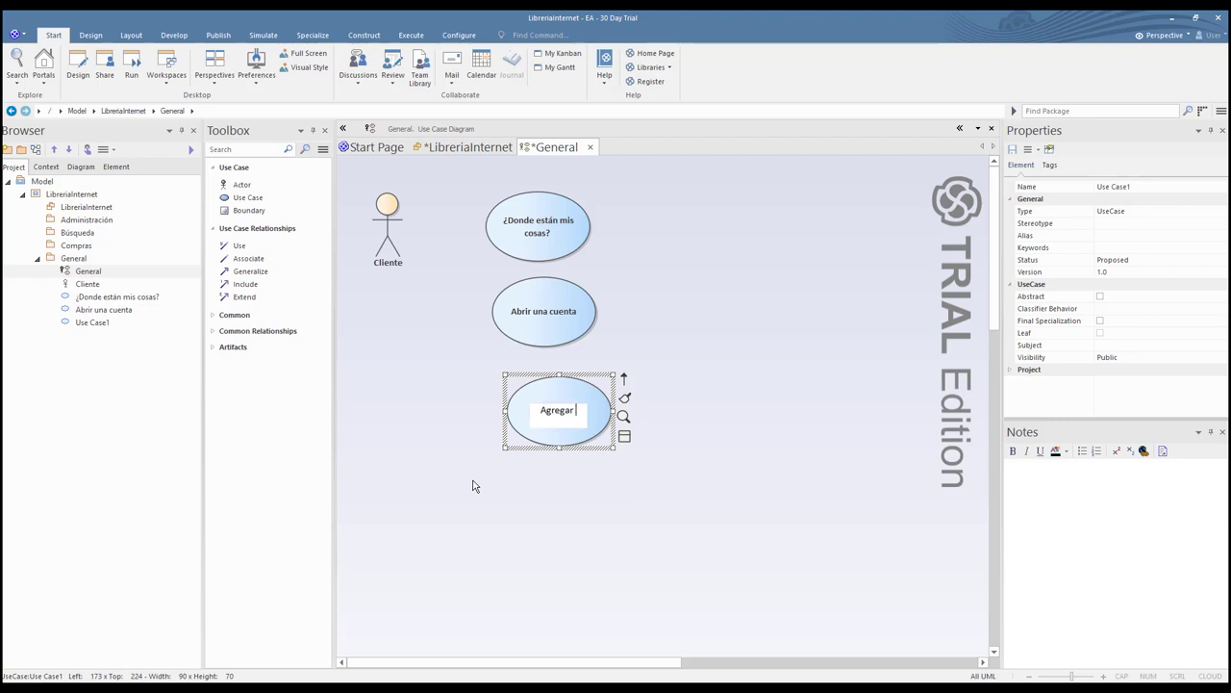
text(la lista de deseos)
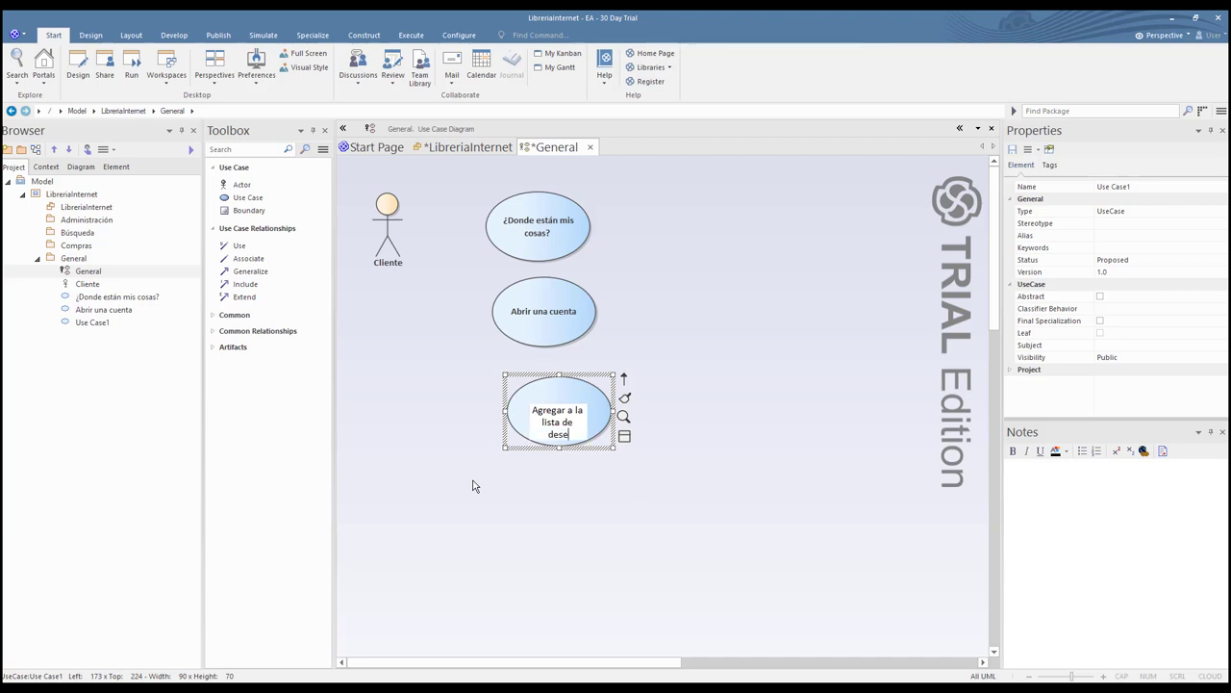
click(569, 497)
drag(555, 411, 524, 379)
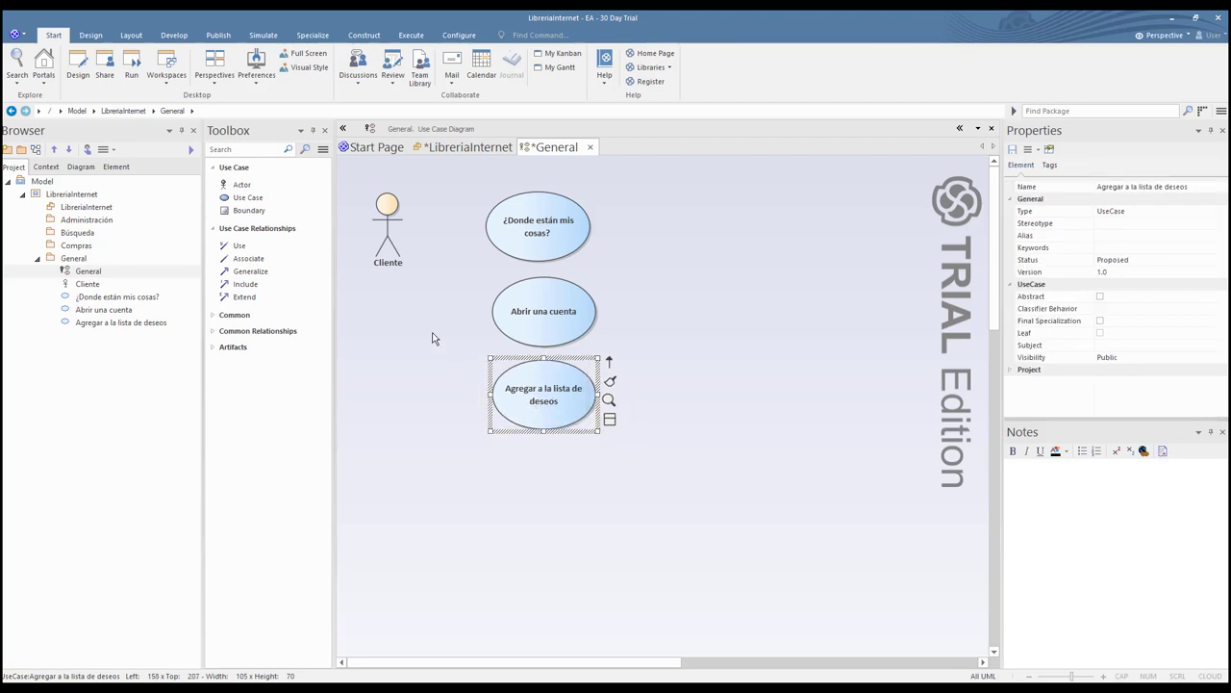
Add a use case named "Cancelar pedido" and position it just below "Agregar a la lista de deseos".
click(247, 197)
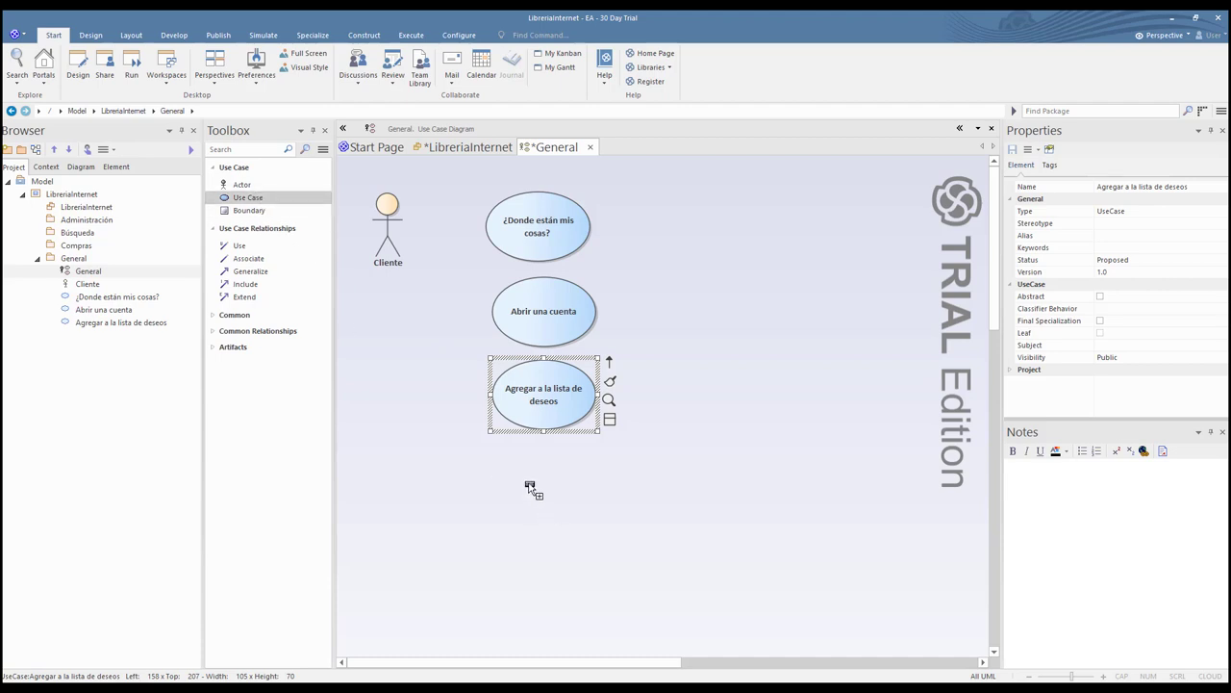
click(528, 483)
text(C)
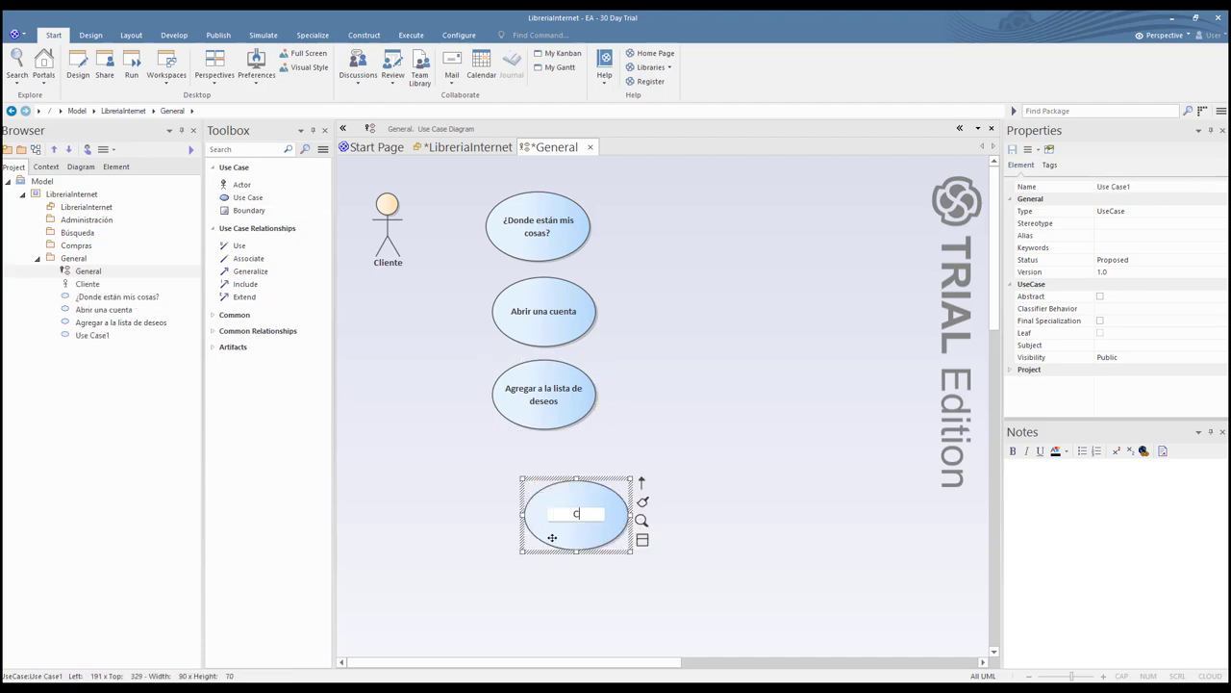
text(ancelar pedido)
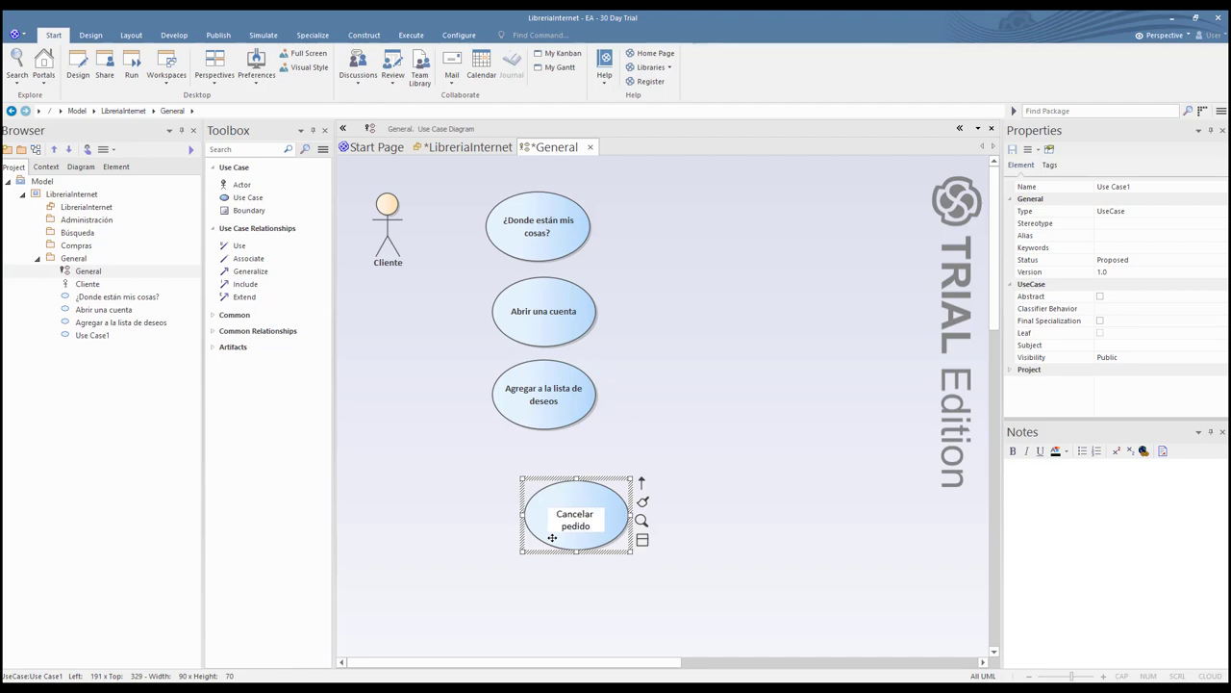
click(544, 589)
drag(558, 531, 529, 500)
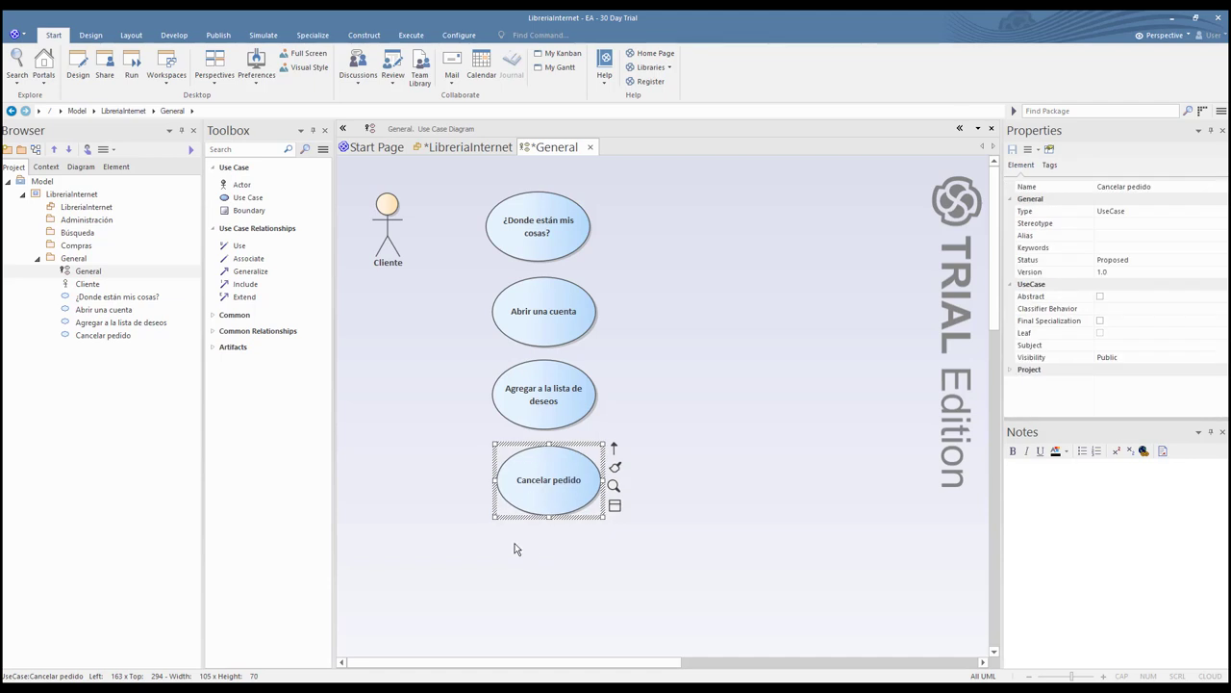
Add a use case named "Cerrar sesión" to the right of "¿Donde están mis cosas?", starting a second column.
click(247, 197)
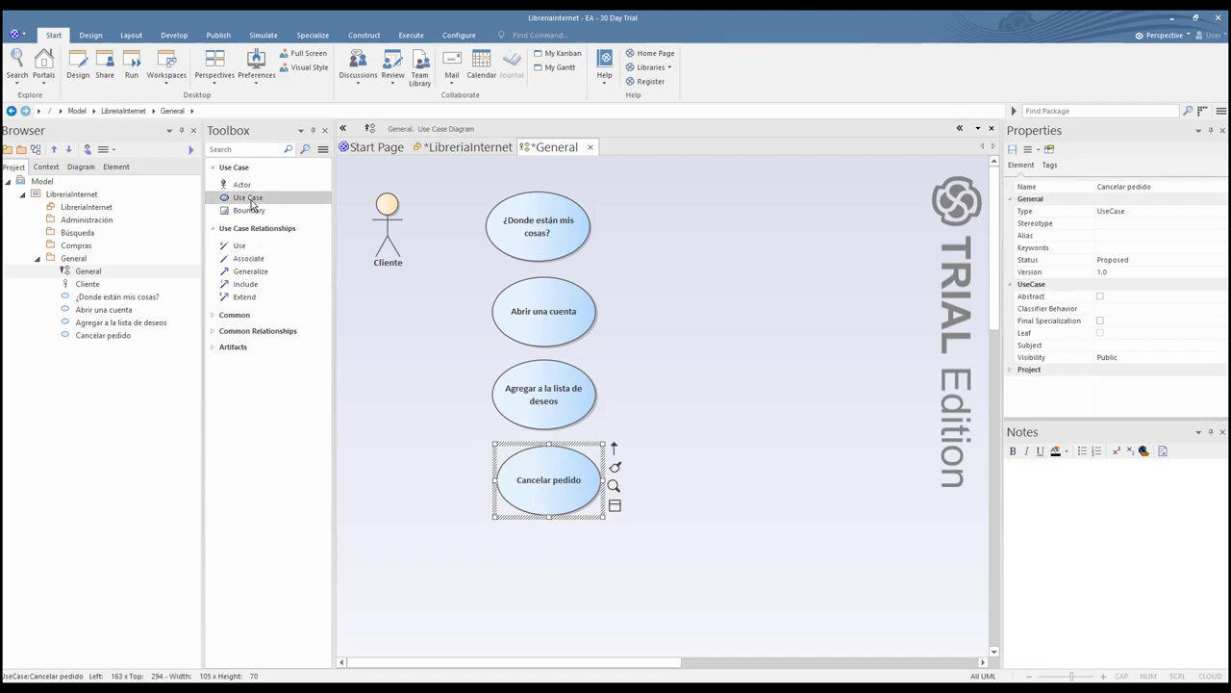
click(663, 218)
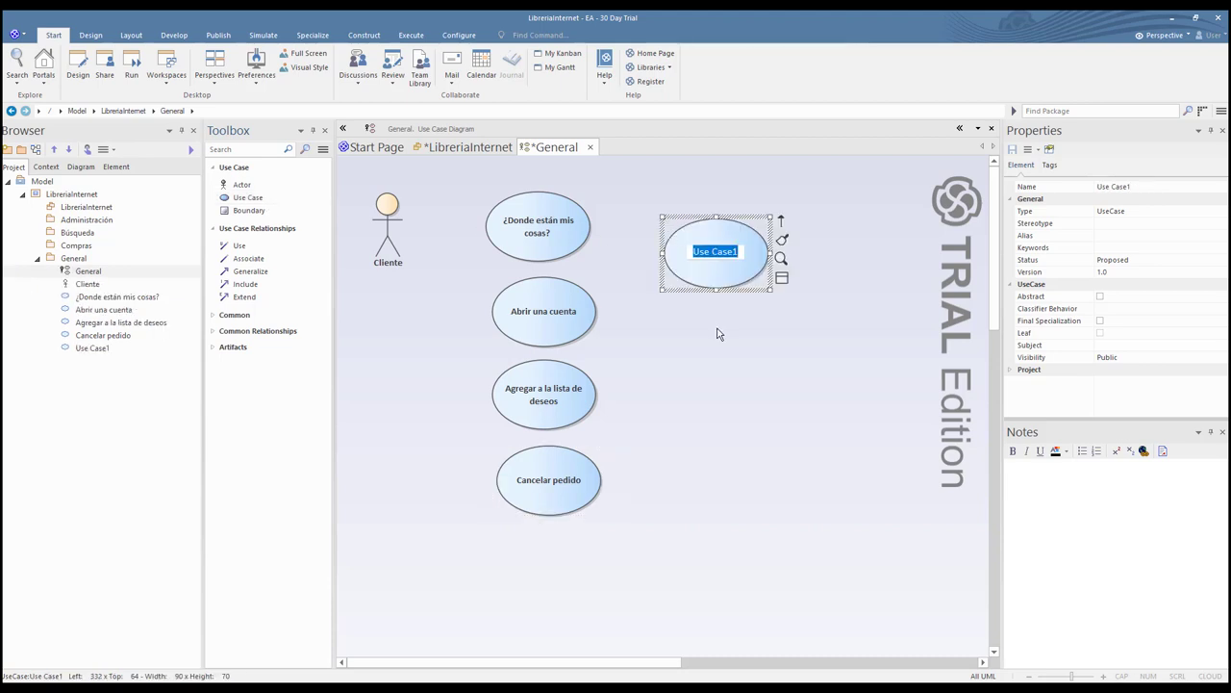
text(Cerr)
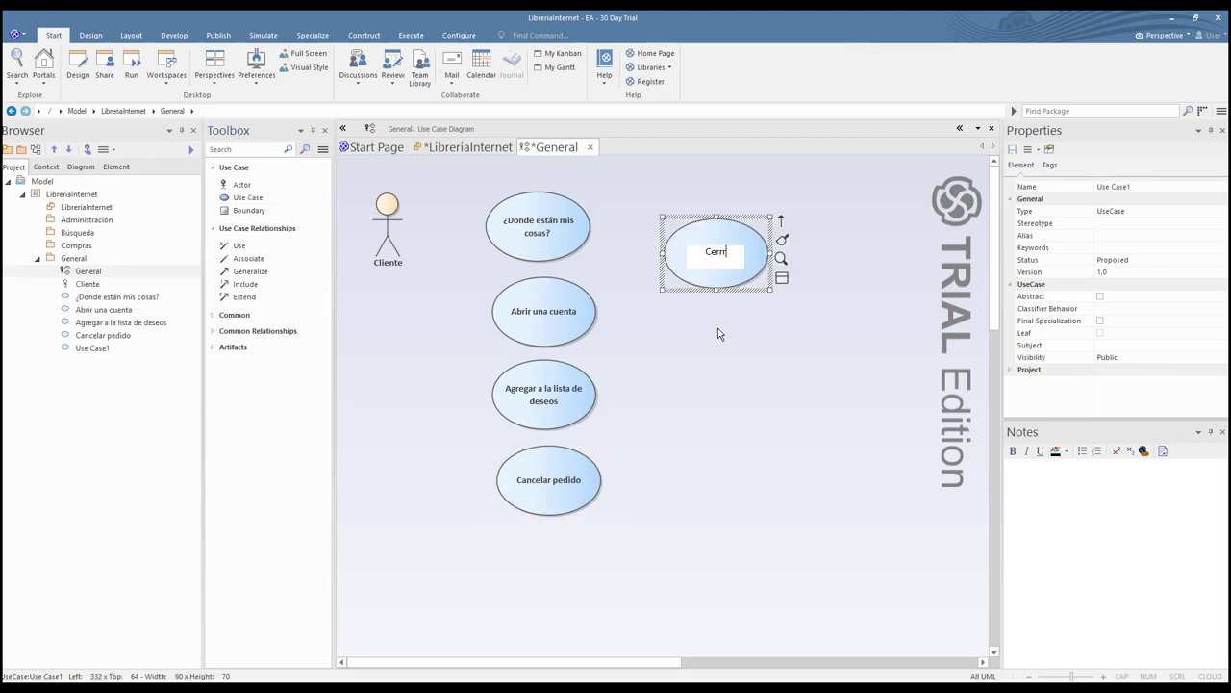
text(ar)
key(BackSpace)
text(ar sesión)
click(750, 349)
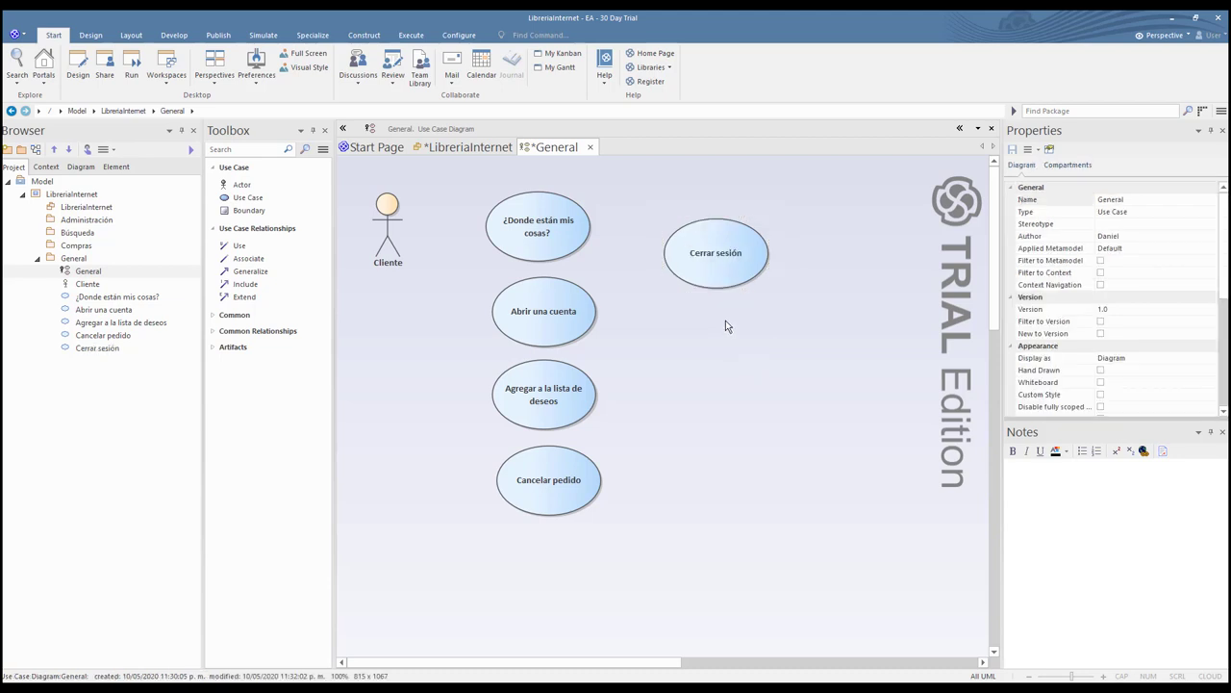